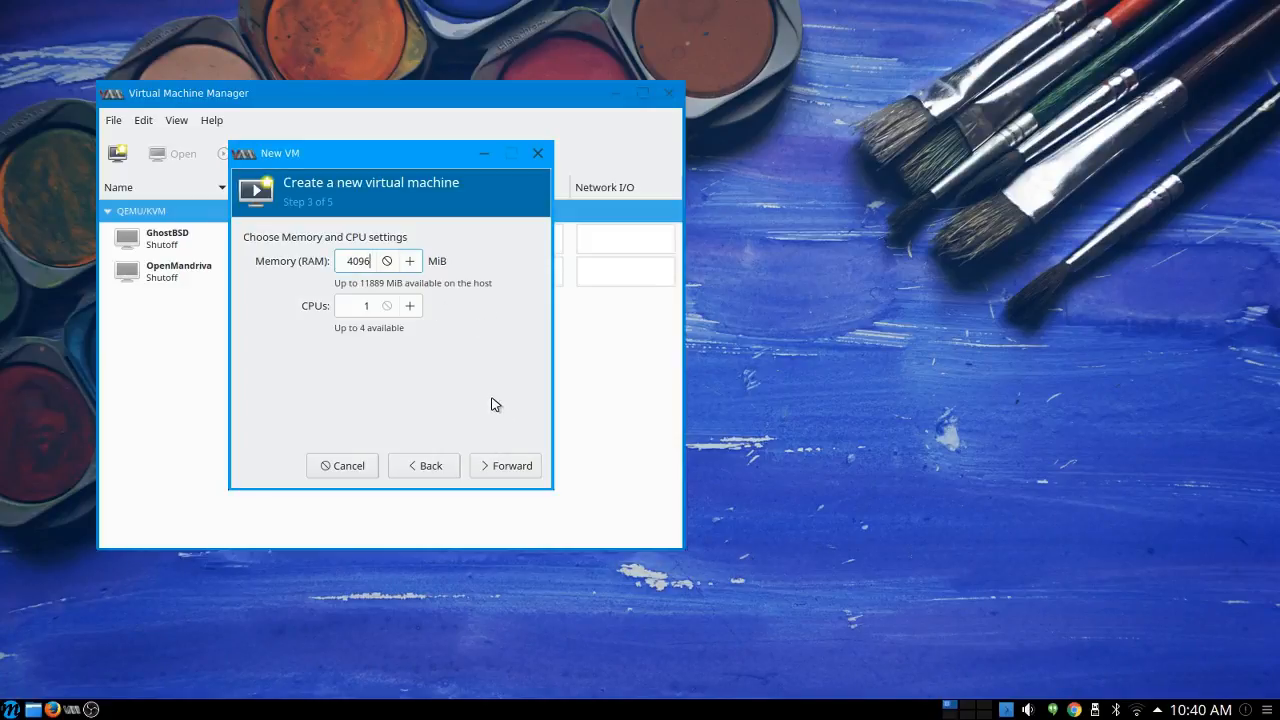
# Accept 4096 MiB of memory and a 20 GiB disk image, name the virtual machine Fedora24, and finish creating it.
pyautogui.click(521, 468)
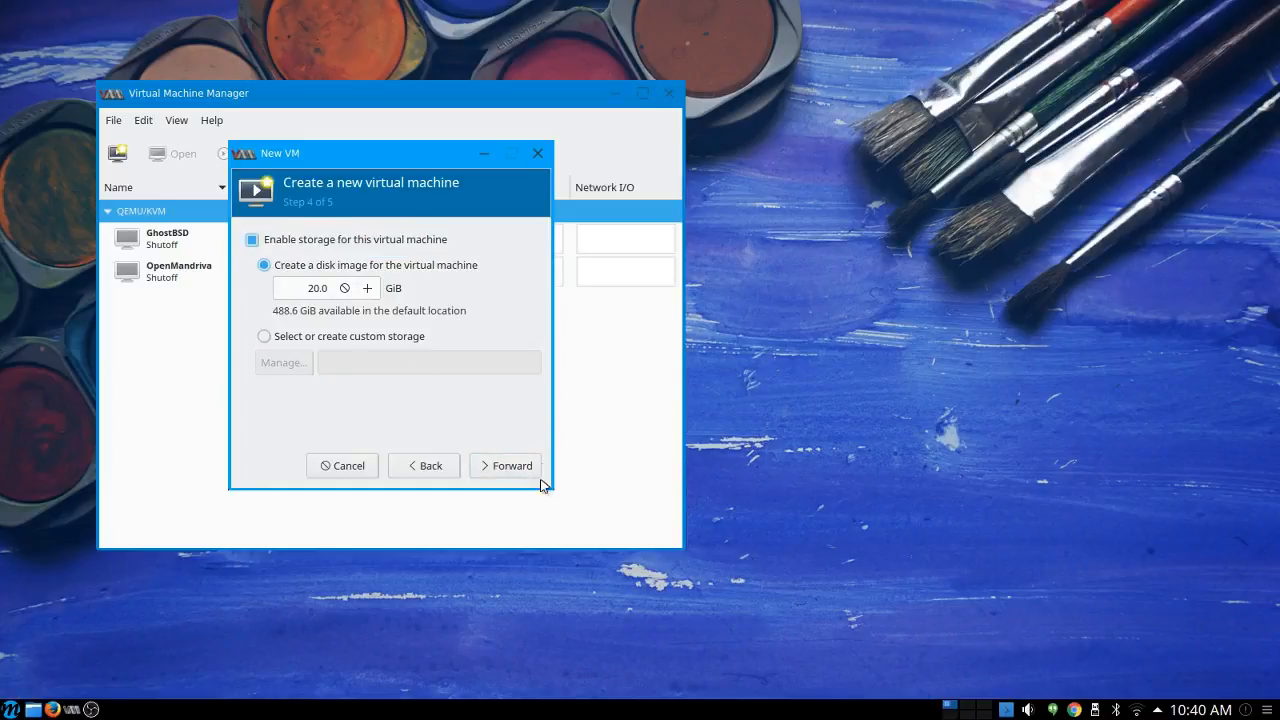
pyautogui.click(508, 469)
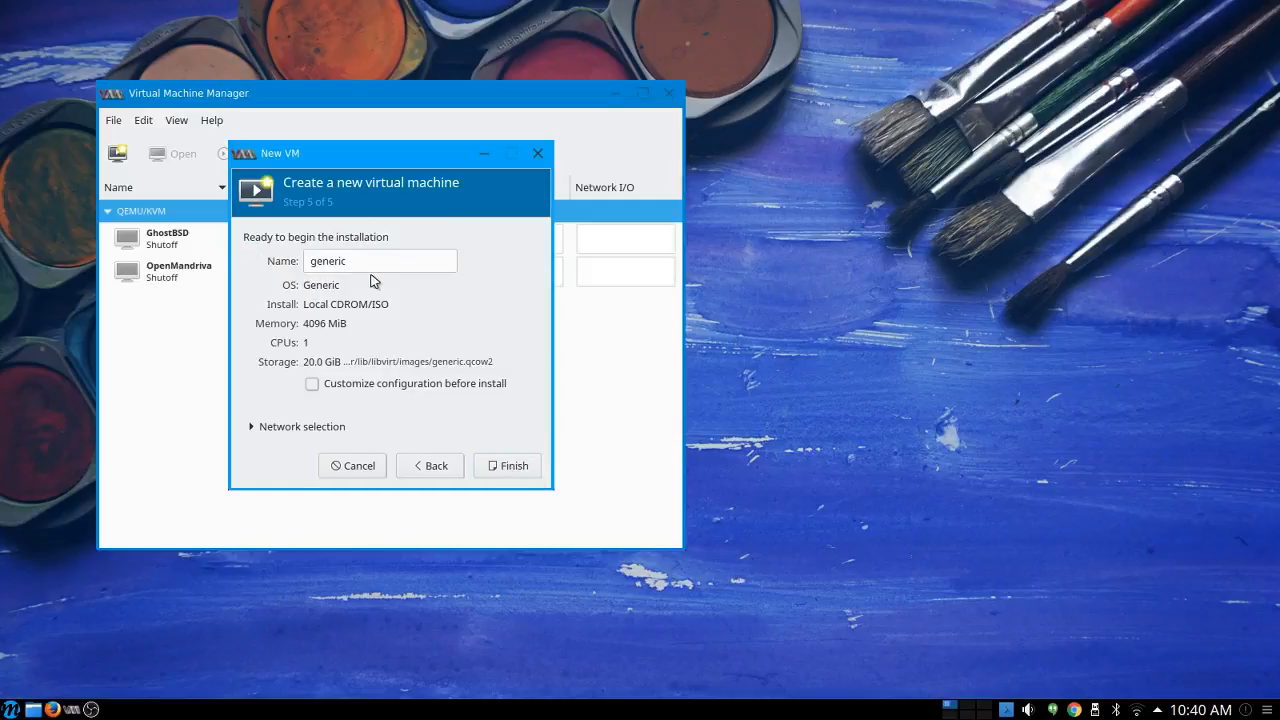
pyautogui.moveTo(366, 260); pyautogui.dragTo(212, 247)
pyautogui.write('Fedora')
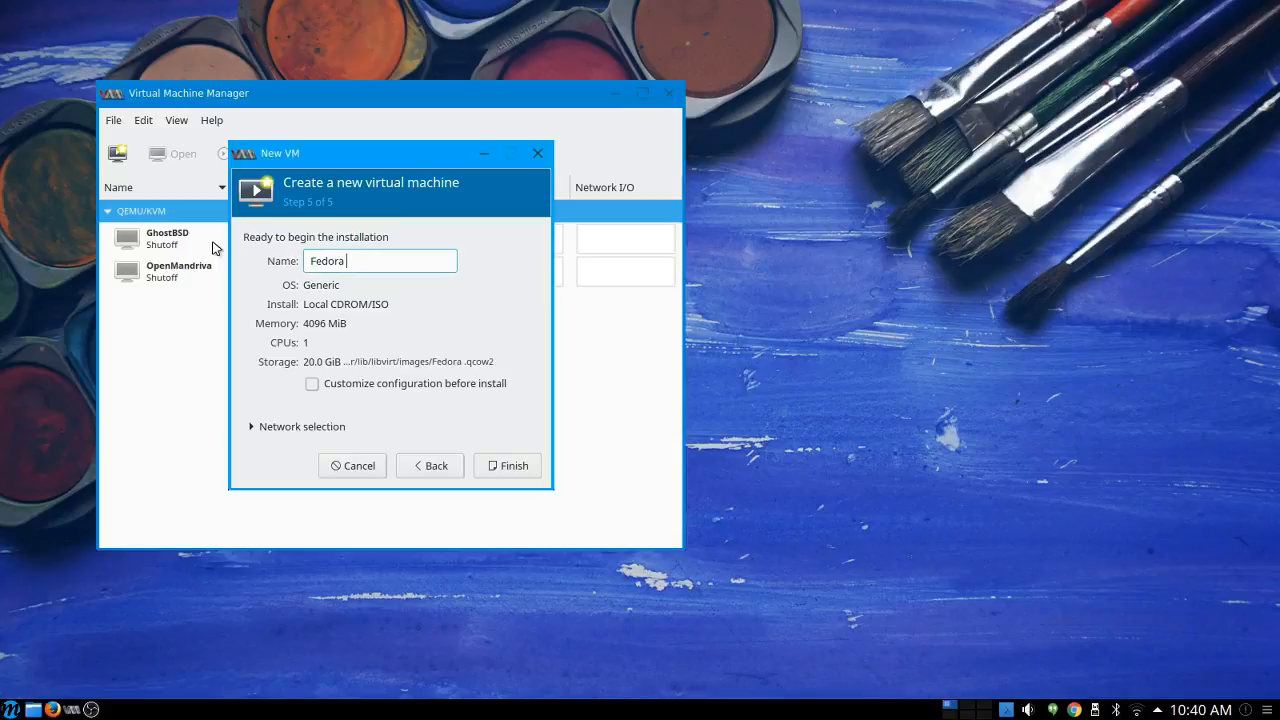
pyautogui.press('BackSpace')
pyautogui.write('24')
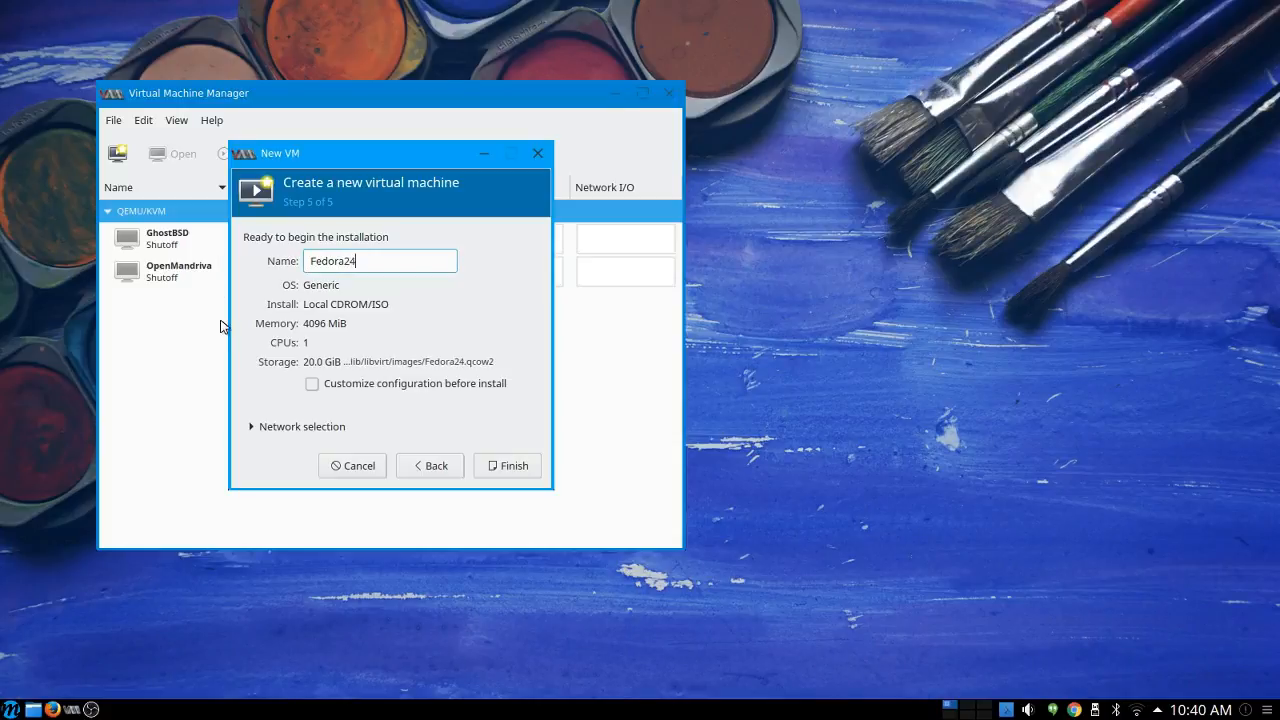
pyautogui.click(507, 466)
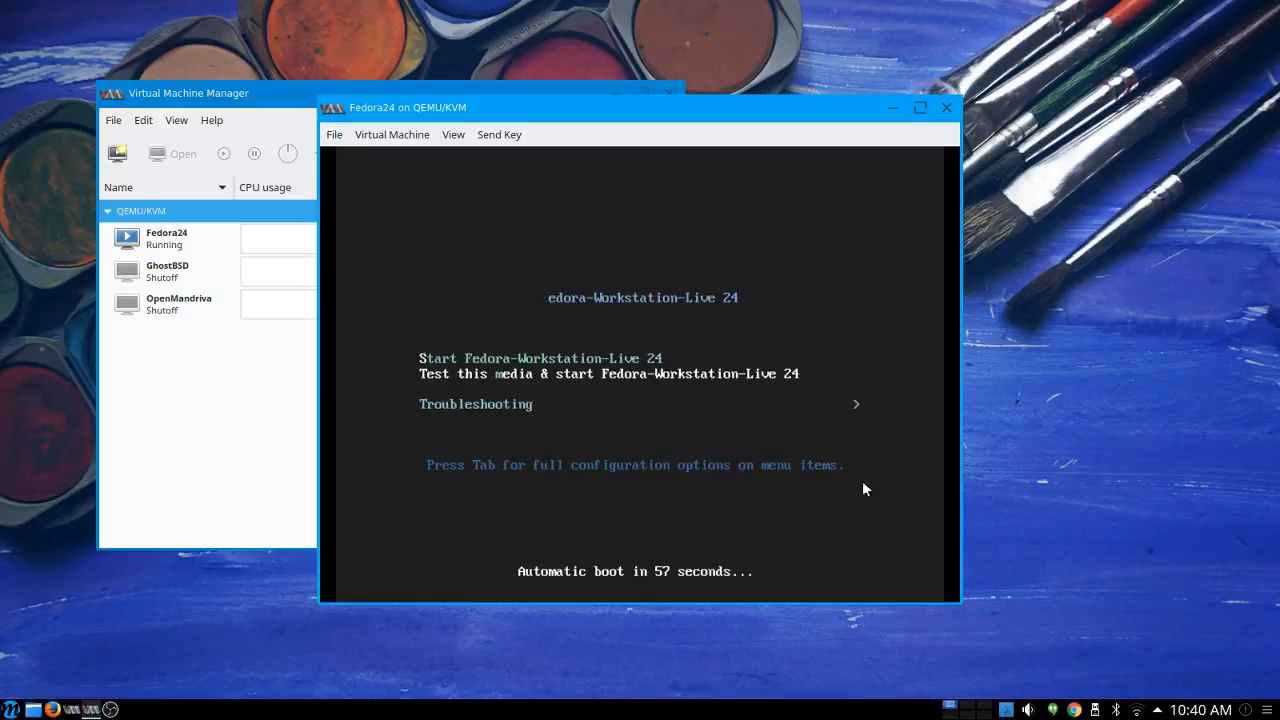
# Boot Fedora-Workstation-Live 24 with the media test option and abort the media check.
pyautogui.press('Return')
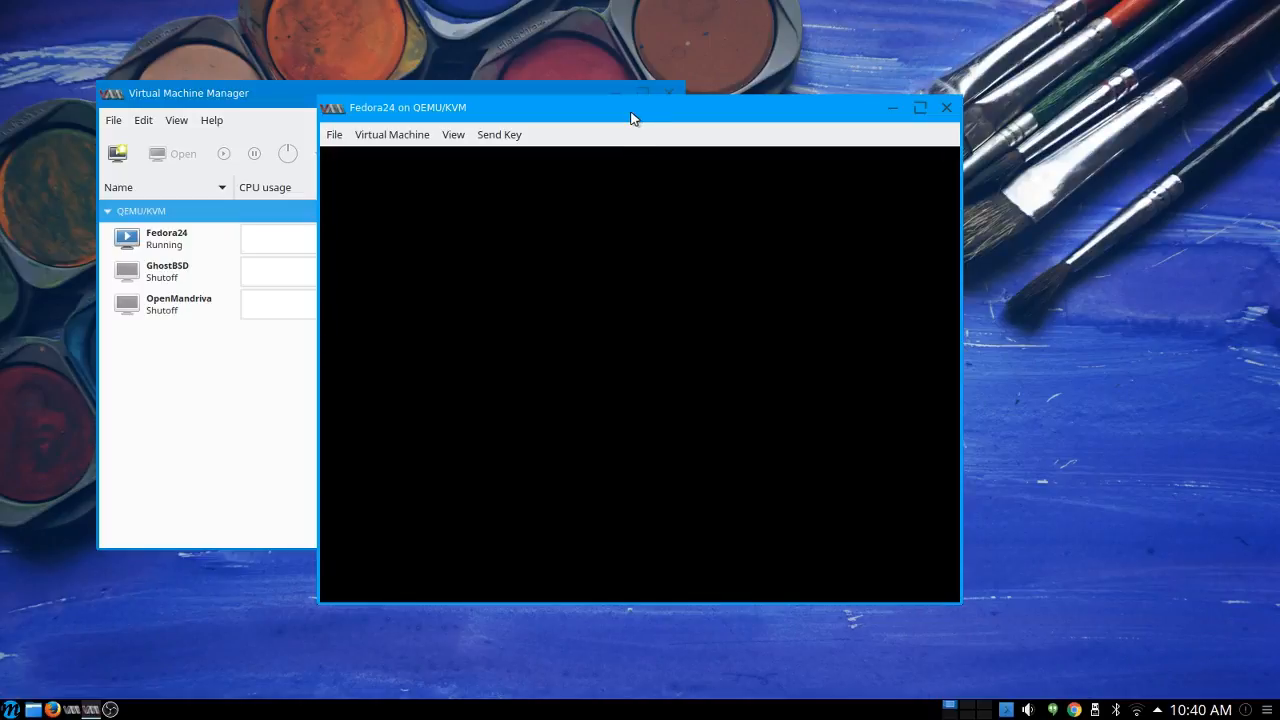
pyautogui.moveTo(630, 118); pyautogui.dragTo(750, 83)
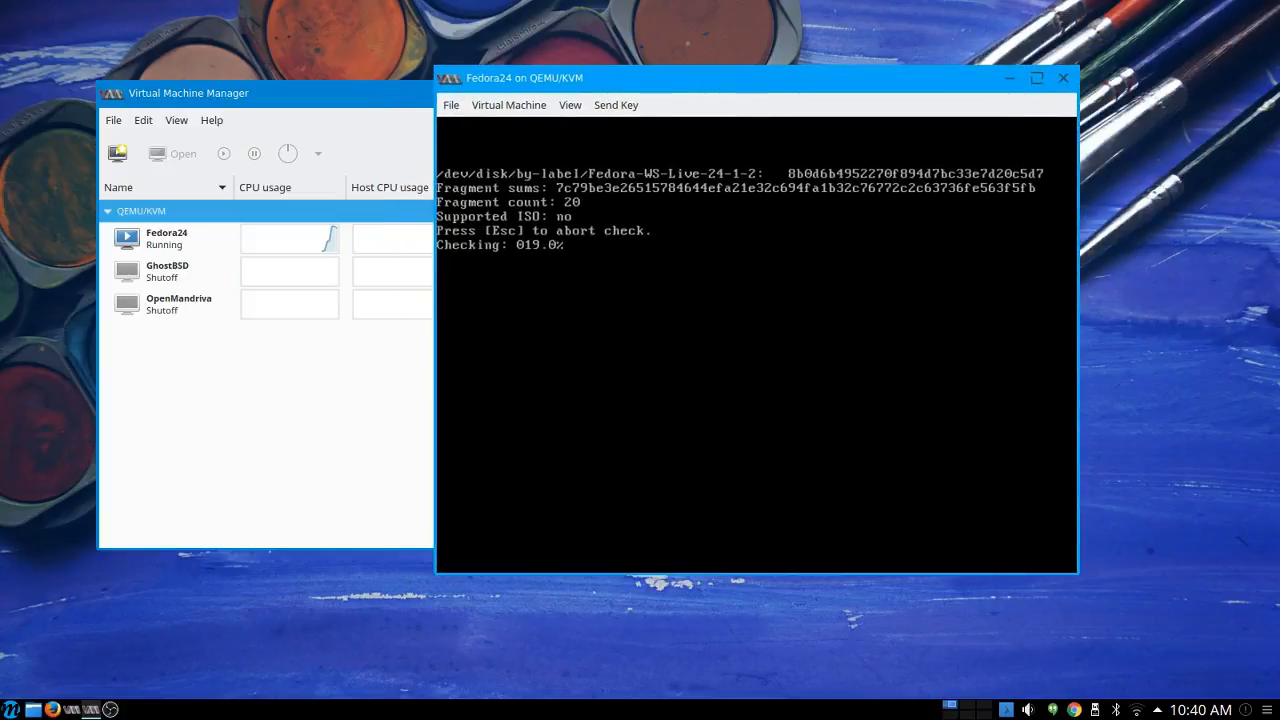
pyautogui.press('Escape')
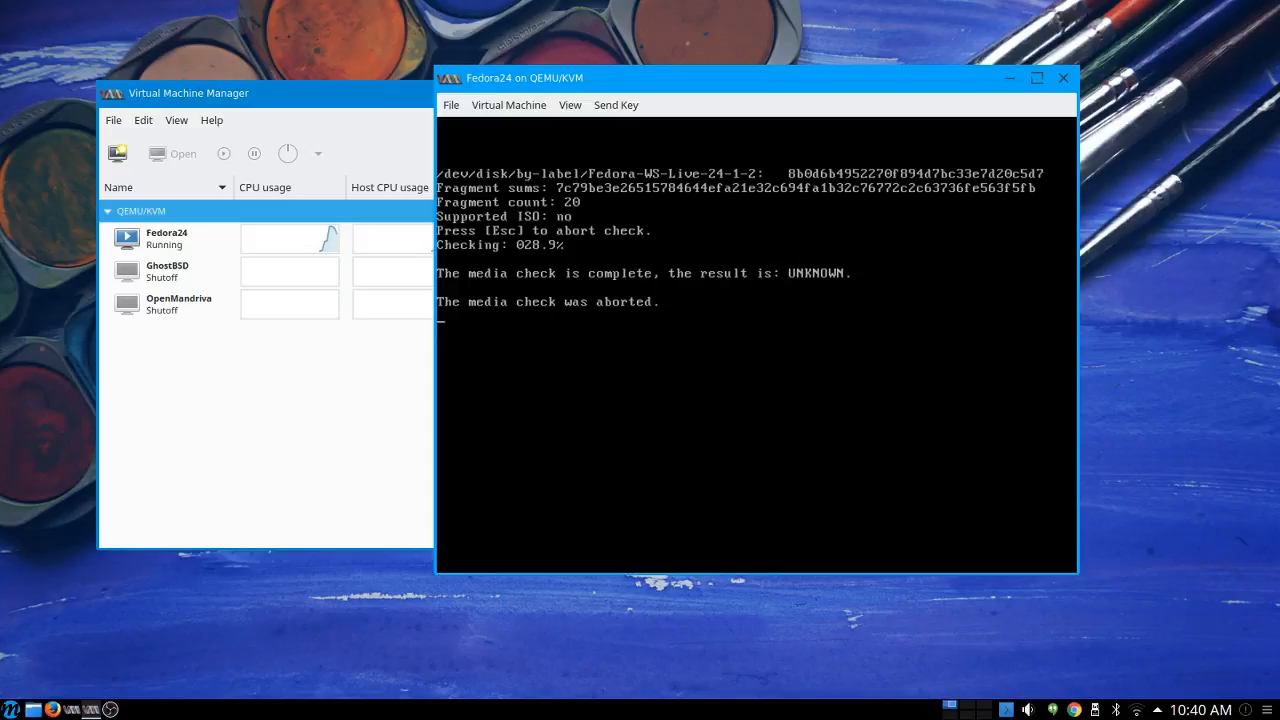
# Move the Fedora24 console window over the manager window and enlarge it to nearly the full screen height.
pyautogui.doubleClick(277, 99)
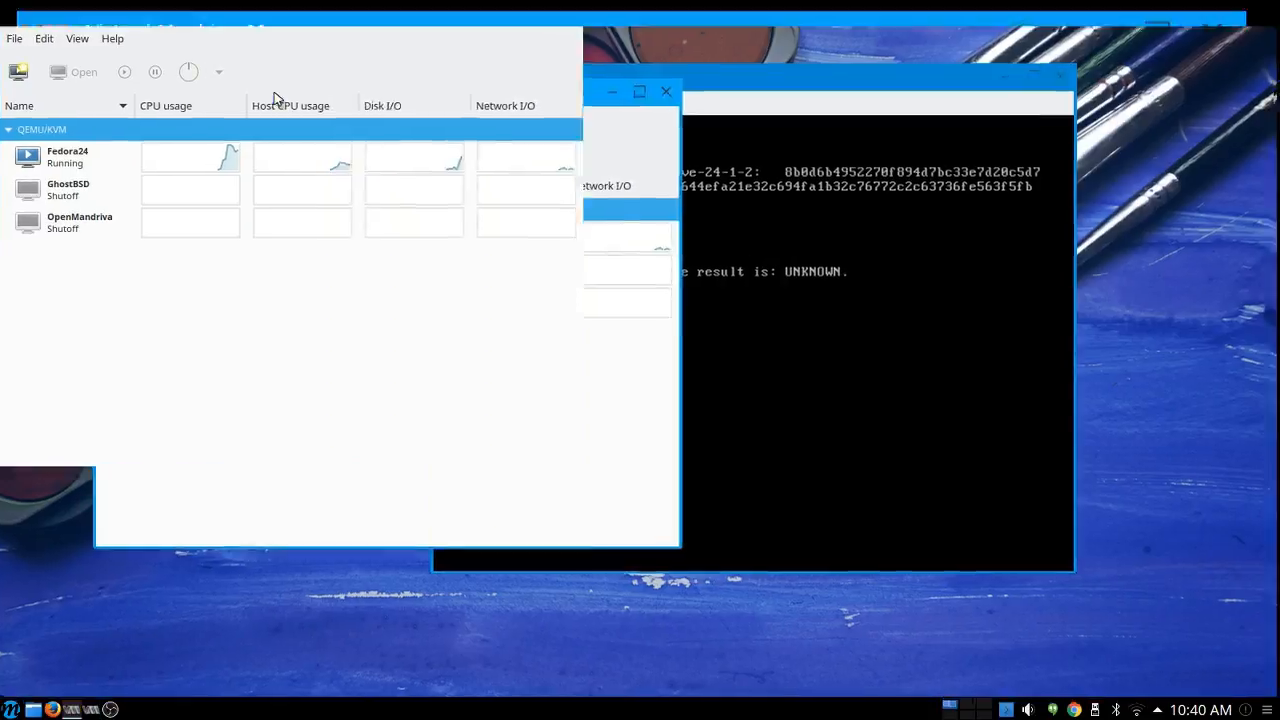
pyautogui.doubleClick(1020, 21)
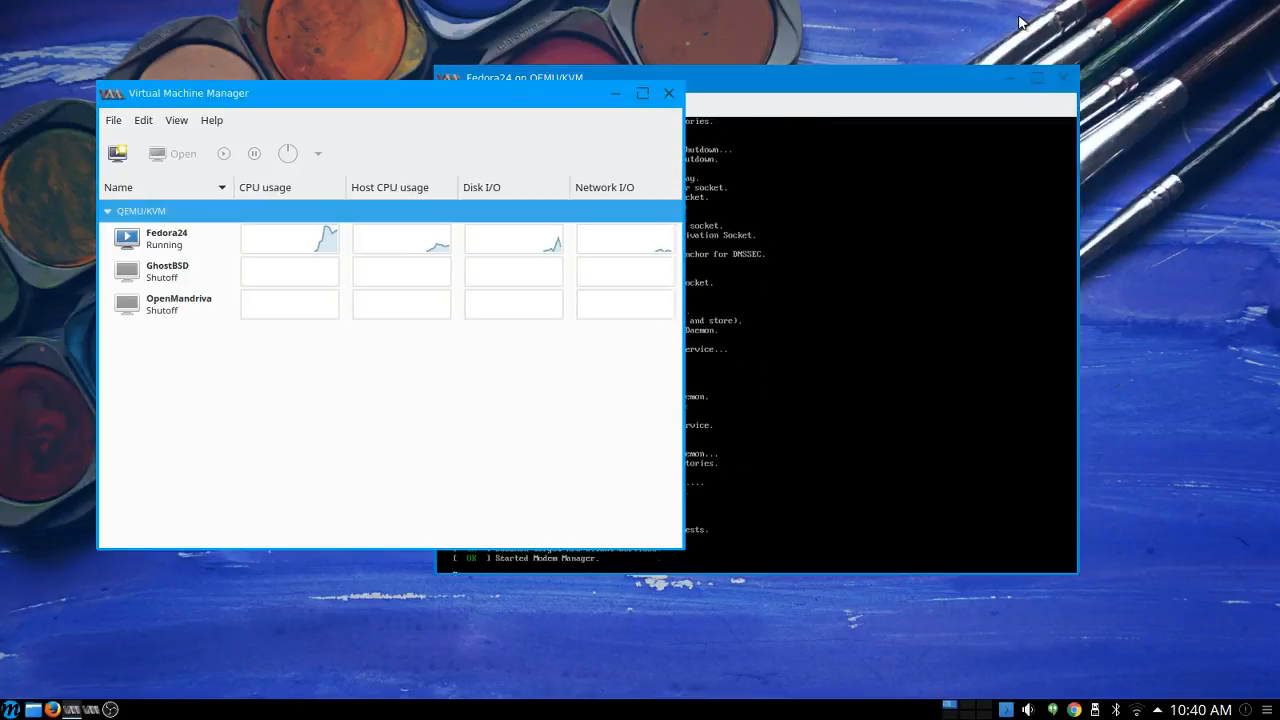
pyautogui.click(905, 87)
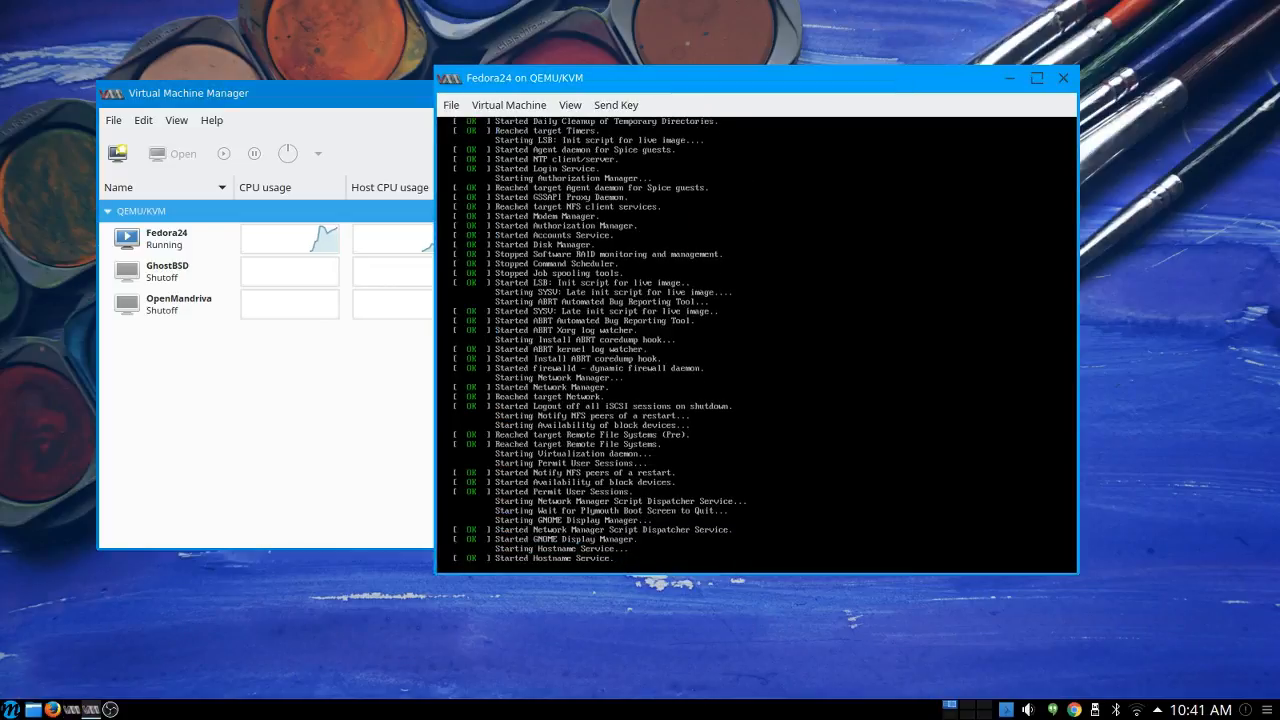
pyautogui.moveTo(675, 87); pyautogui.dragTo(327, 47)
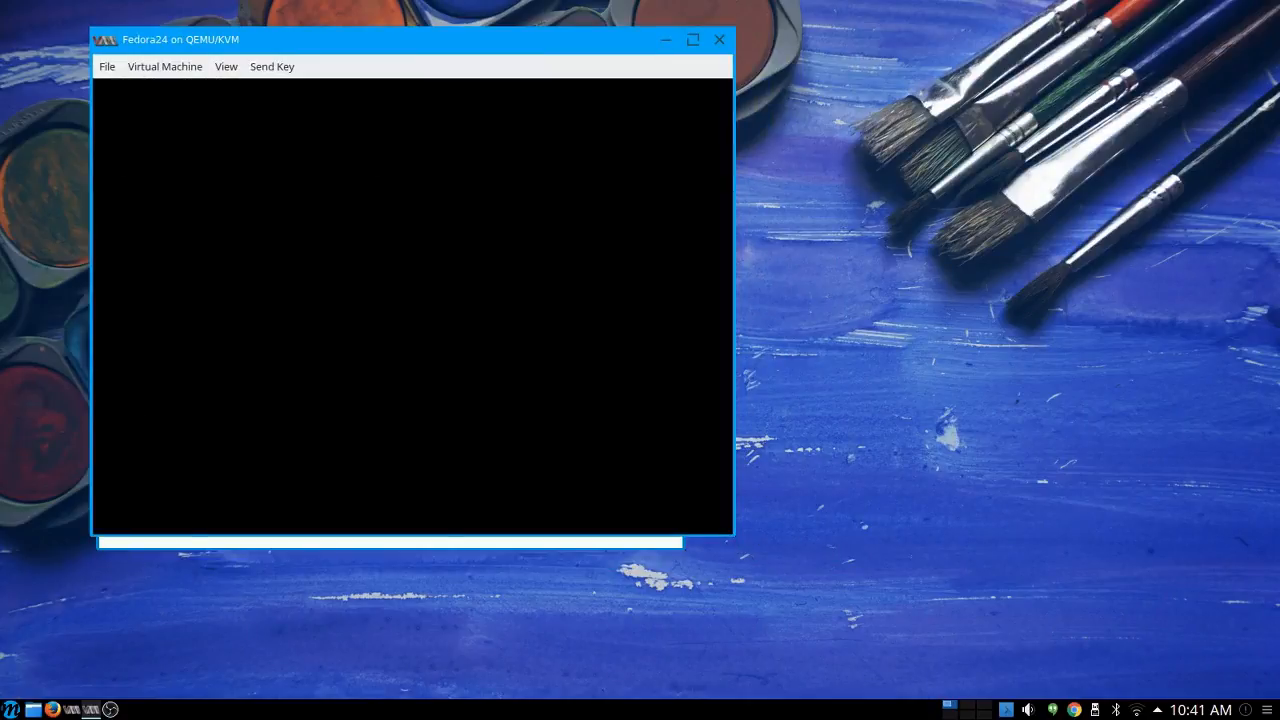
pyautogui.moveTo(733, 535); pyautogui.dragTo(1062, 698)
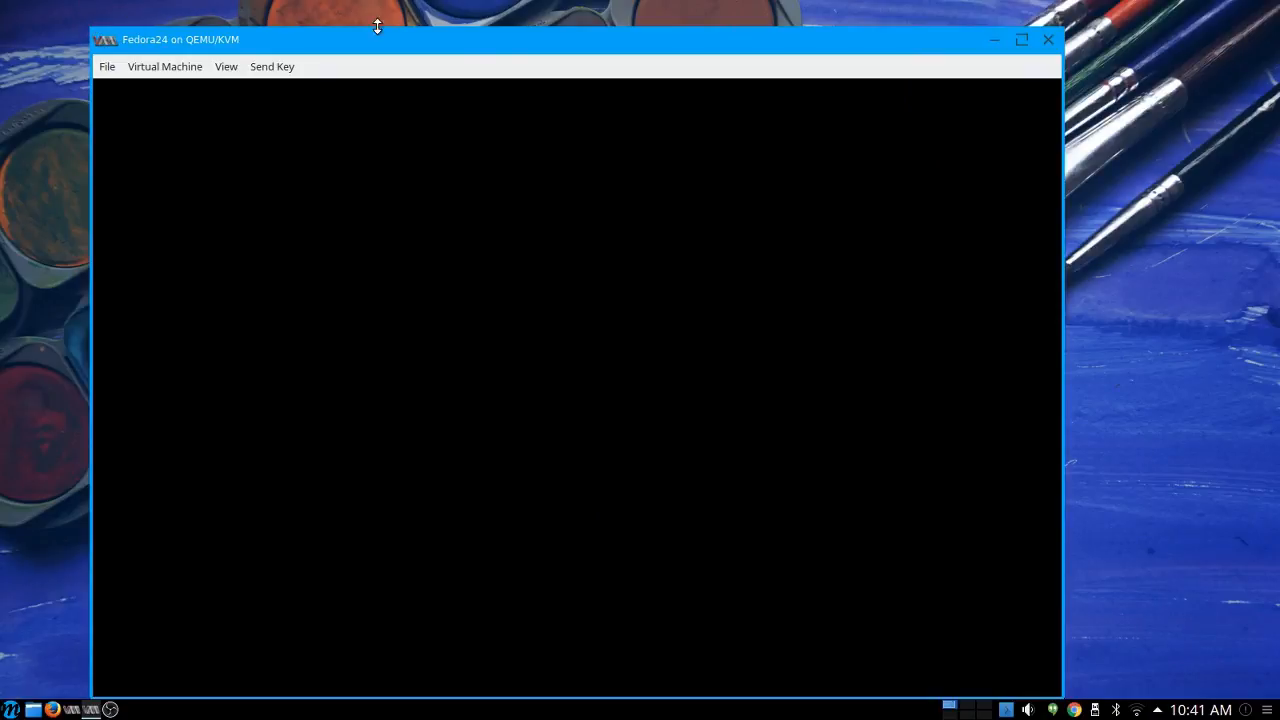
pyautogui.moveTo(486, 49); pyautogui.dragTo(486, 22)
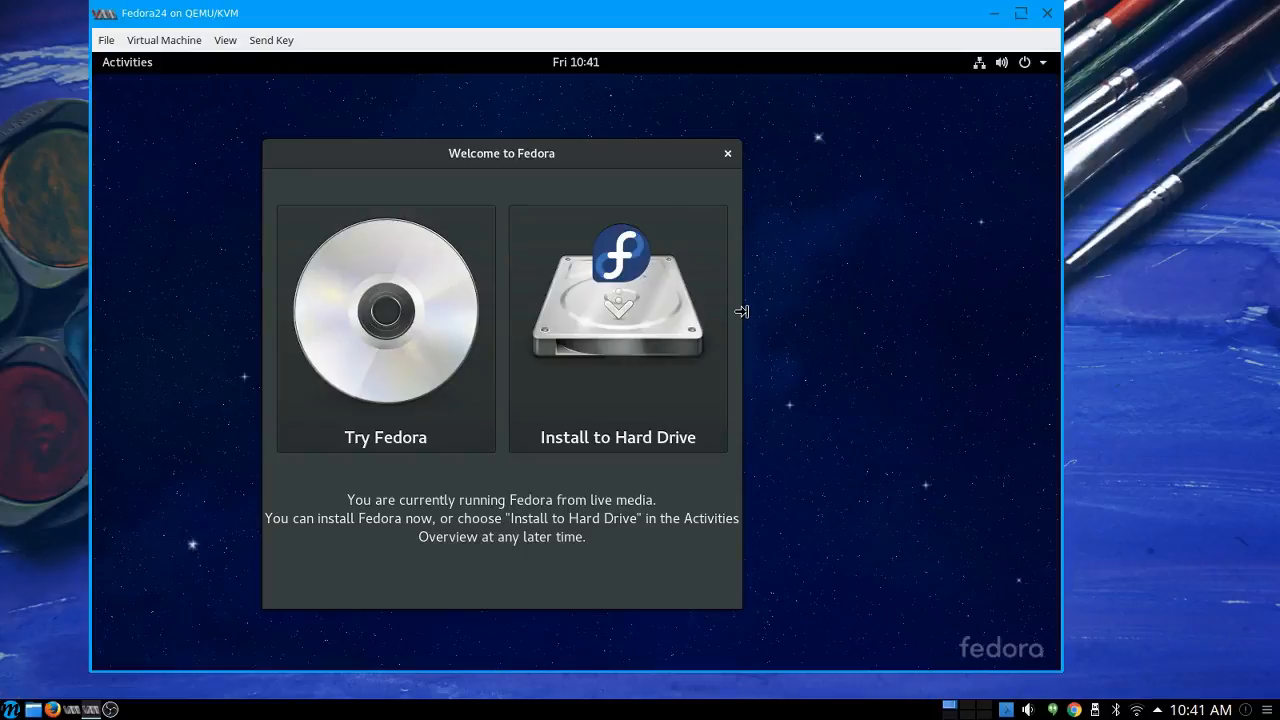
# Start the installation to hard drive in English (Canada) and accept automatic partitioning for the installation destination.
pyautogui.click(592, 308)
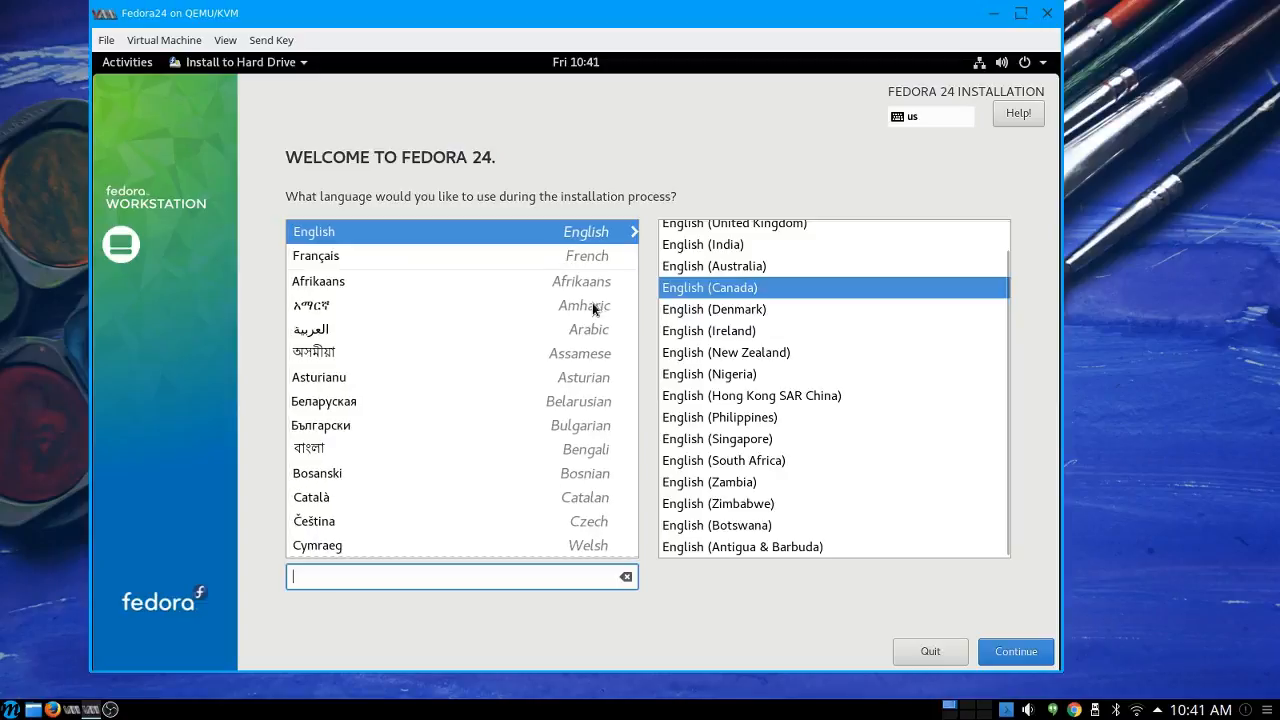
pyautogui.click(1013, 655)
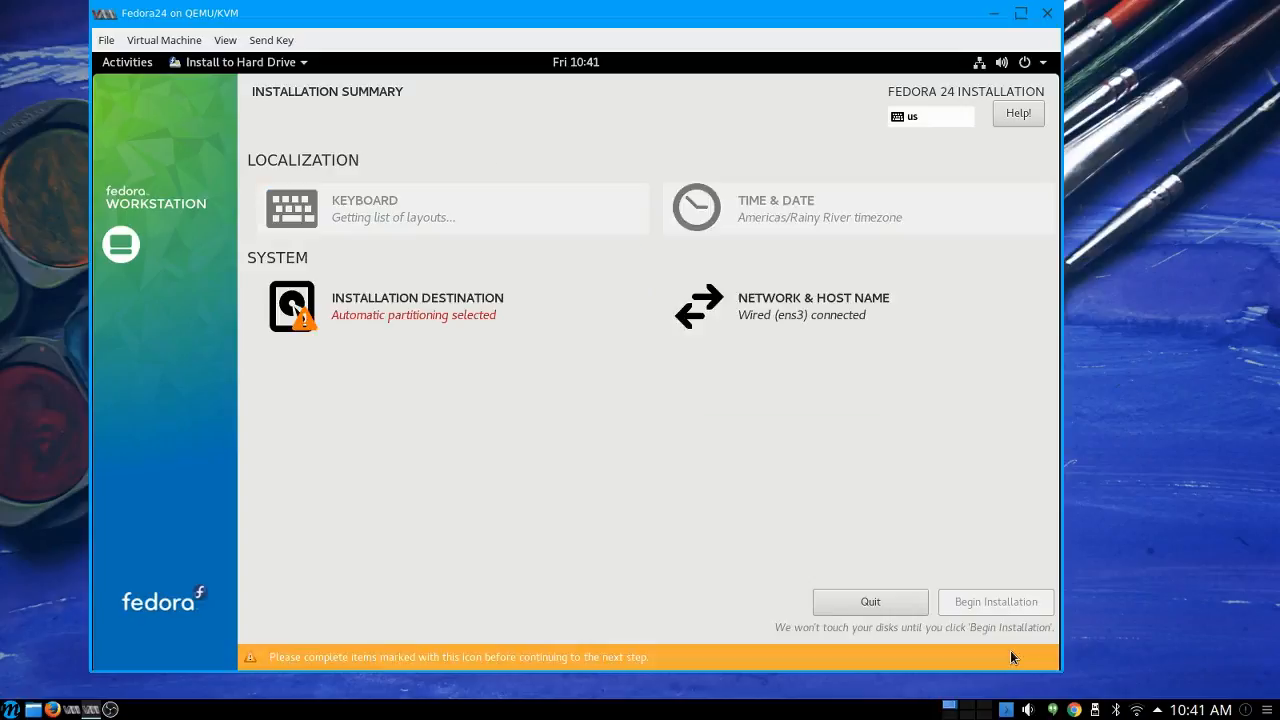
pyautogui.click(388, 315)
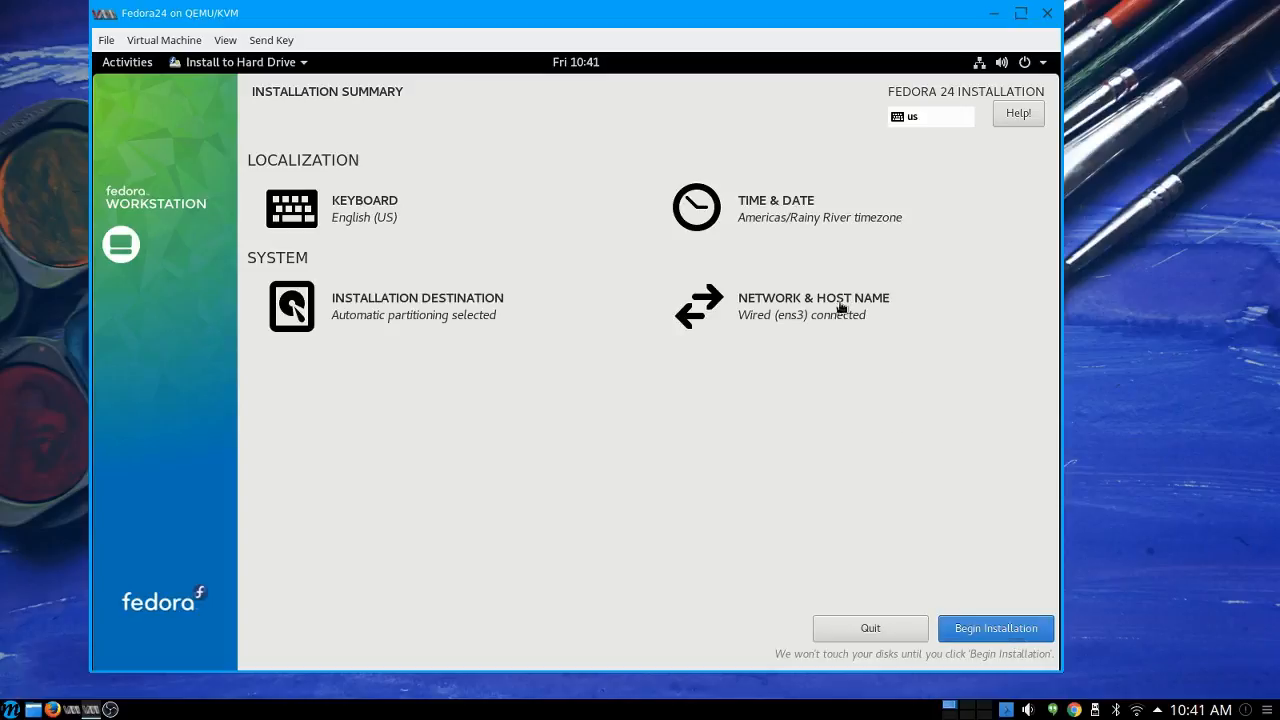
# Set the time zone city to Toronto in the Americas region and begin the installation.
pyautogui.click(772, 210)
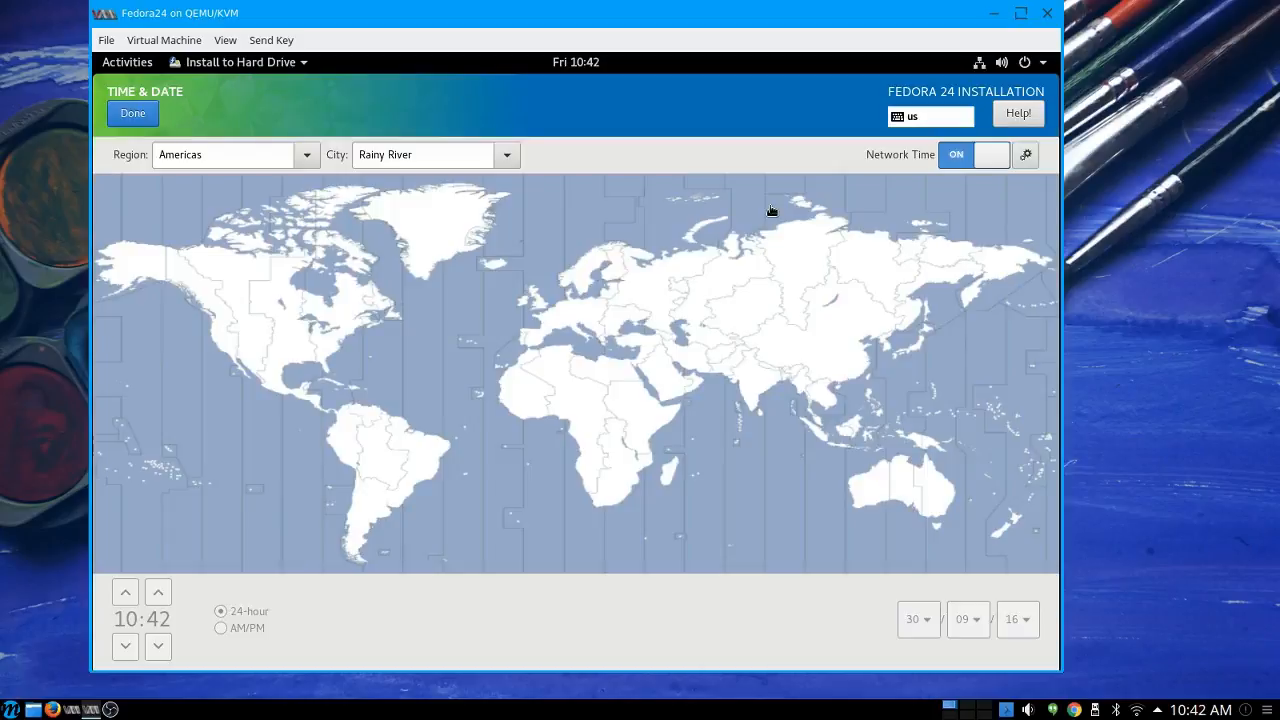
pyautogui.click(507, 155)
pyautogui.scroll(-3, 447, 300)
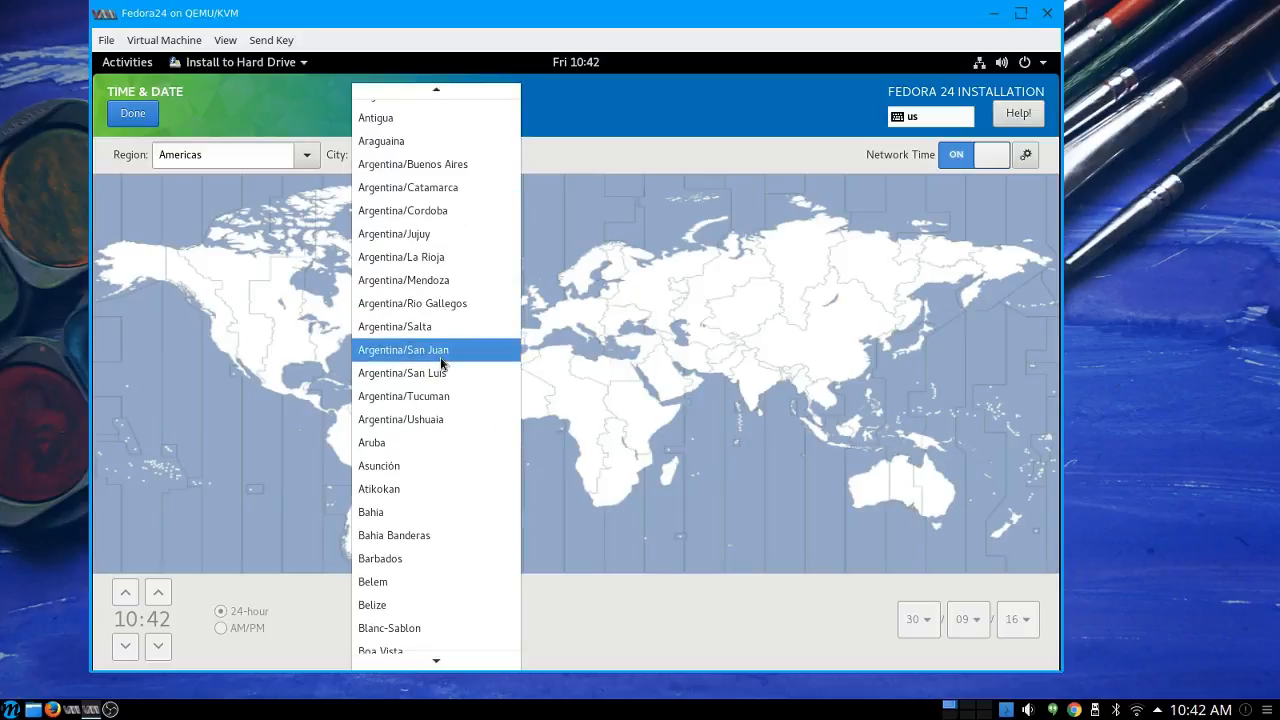
pyautogui.scroll(-5, 441, 363)
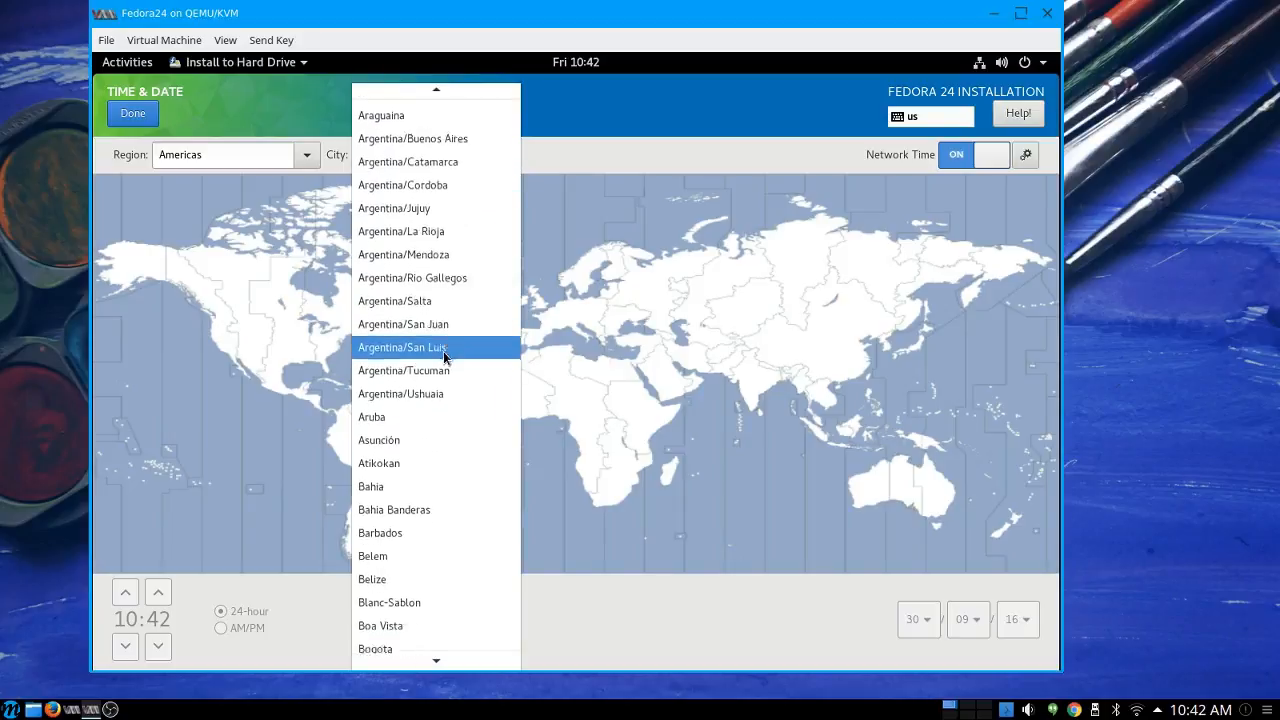
pyautogui.moveTo(436, 663)
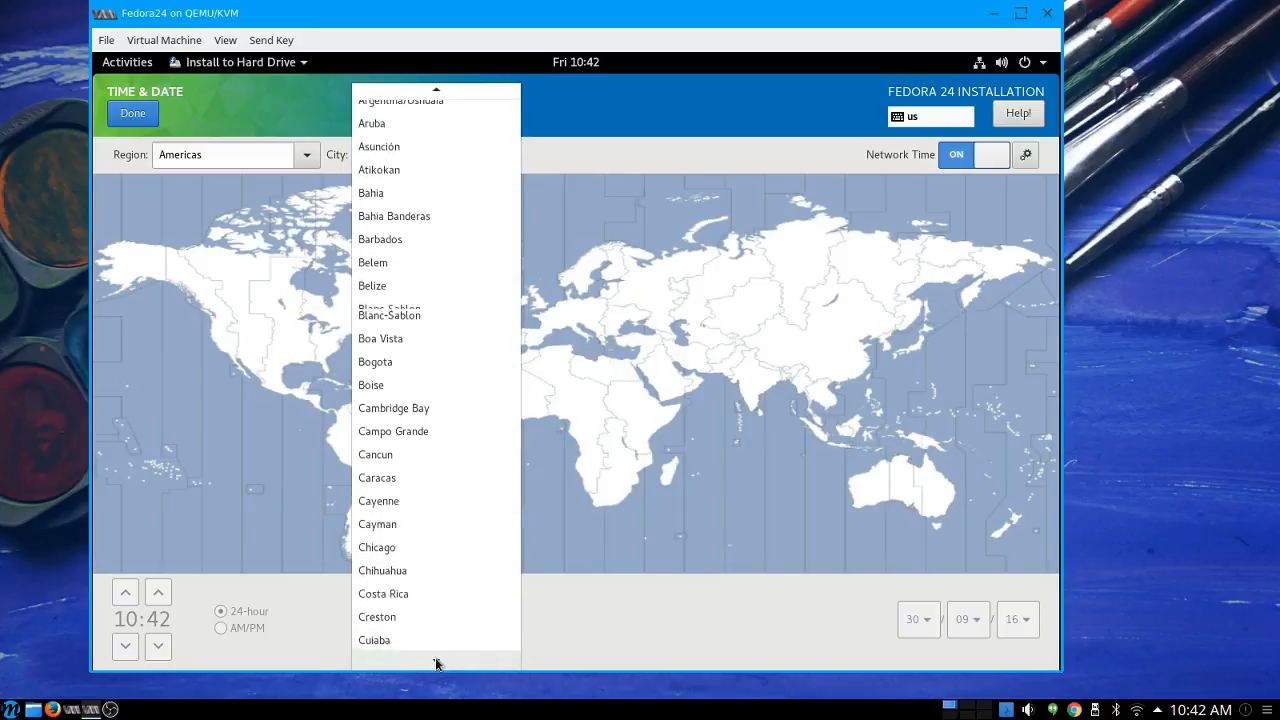
pyautogui.scroll(-10, 437, 478)
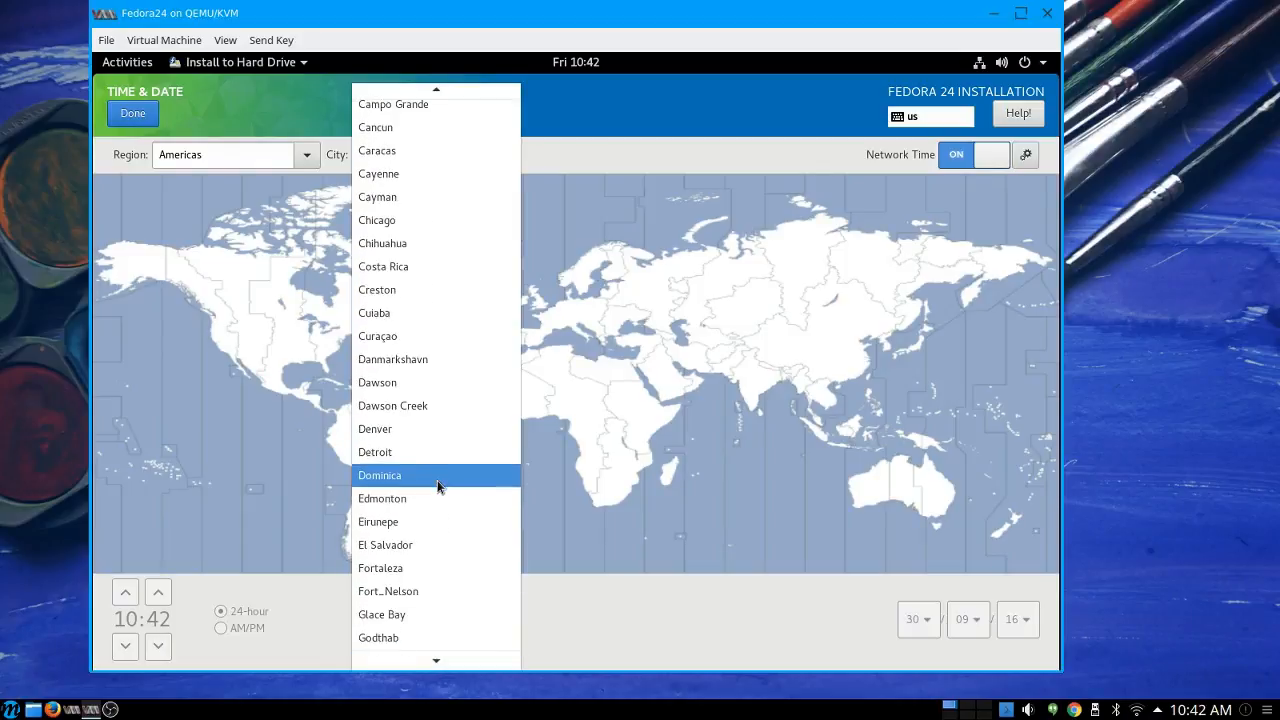
pyautogui.scroll(-11, 438, 486)
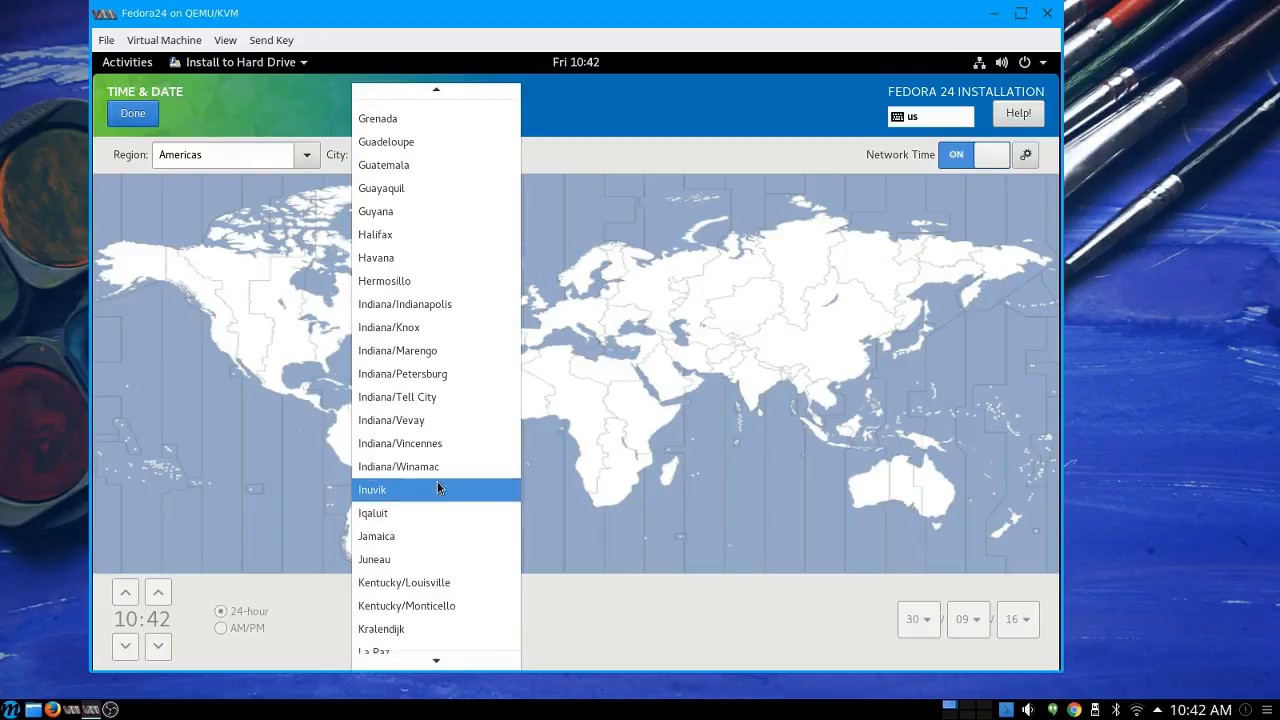
pyautogui.scroll(-7, 437, 486)
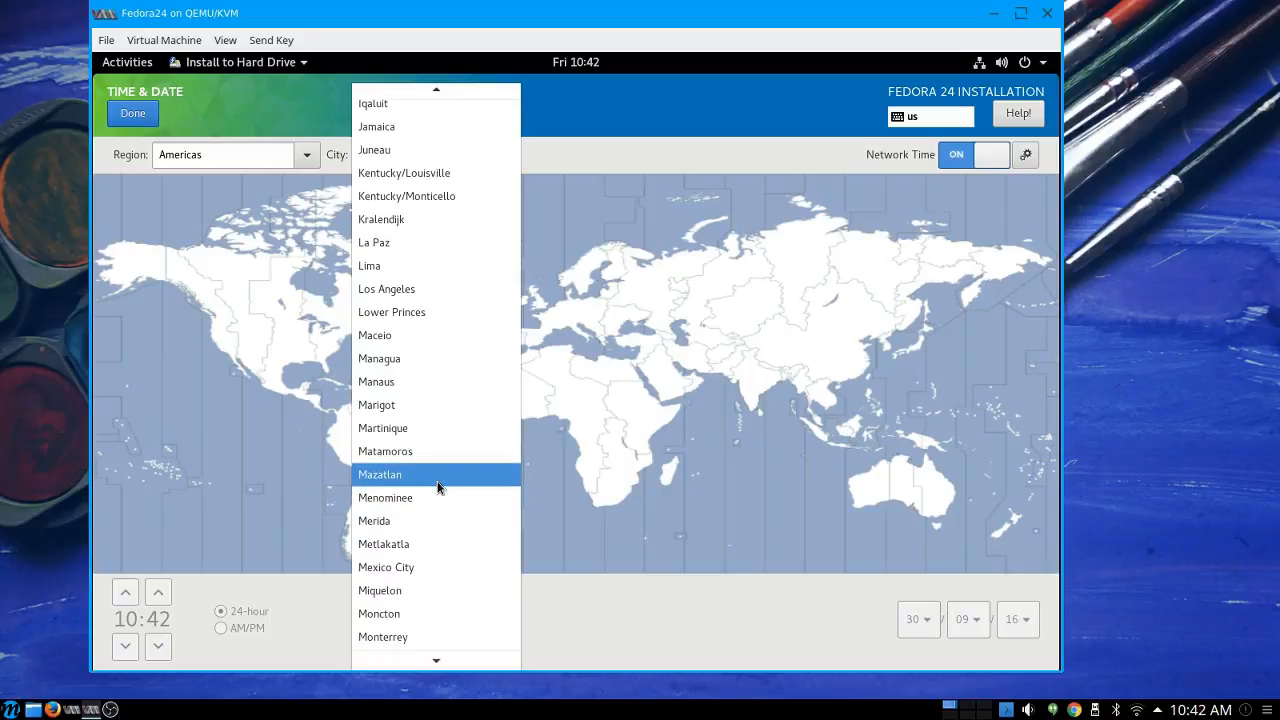
pyautogui.scroll(-7, 437, 486)
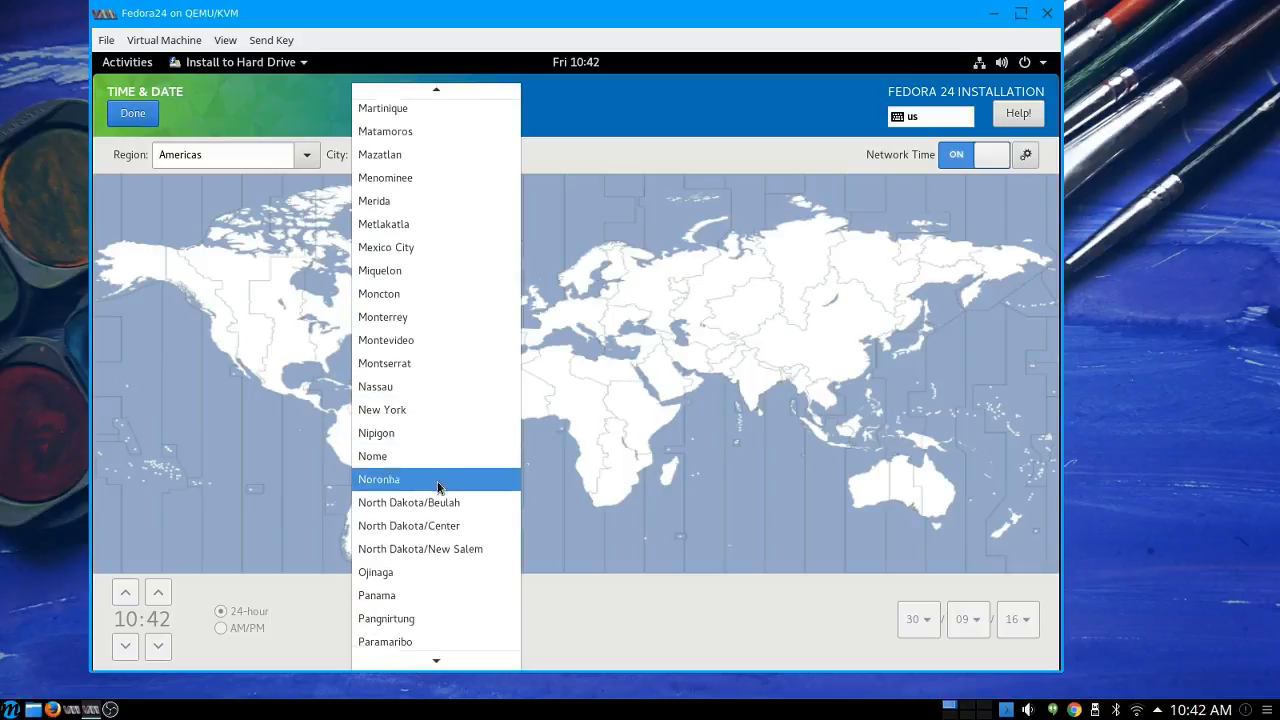
pyautogui.scroll(-5, 437, 486)
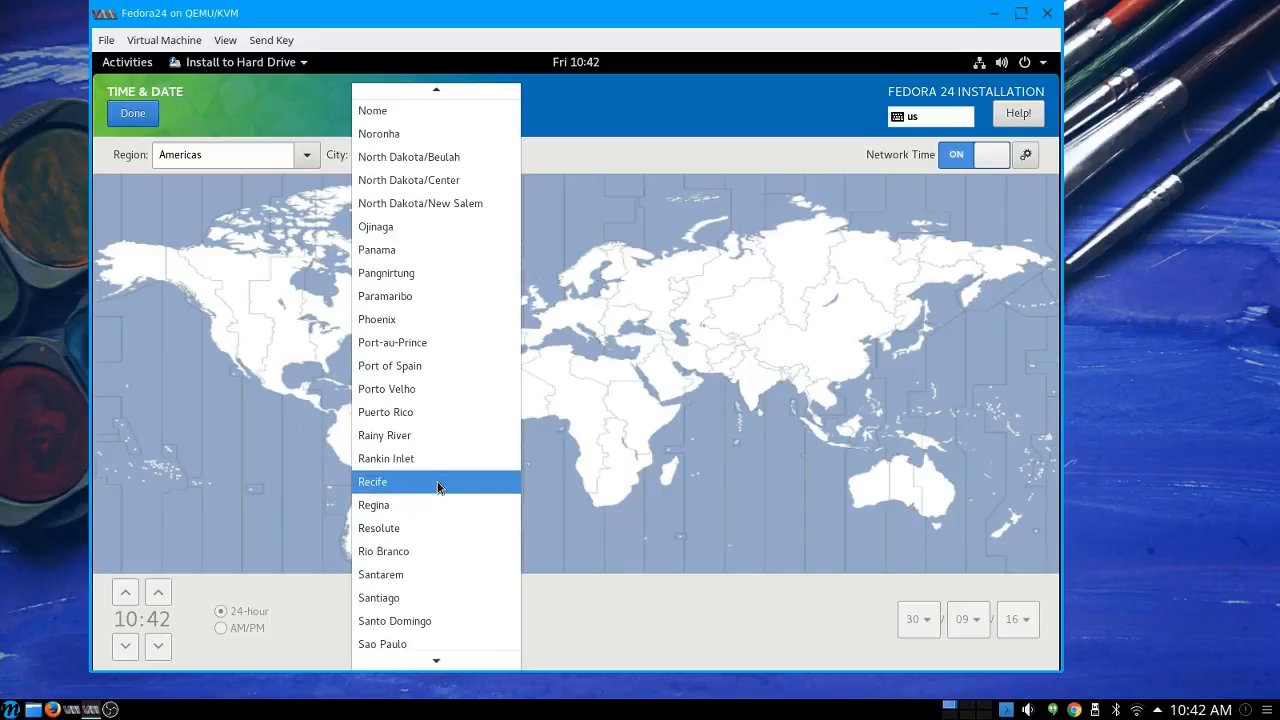
pyautogui.scroll(-3, 437, 487)
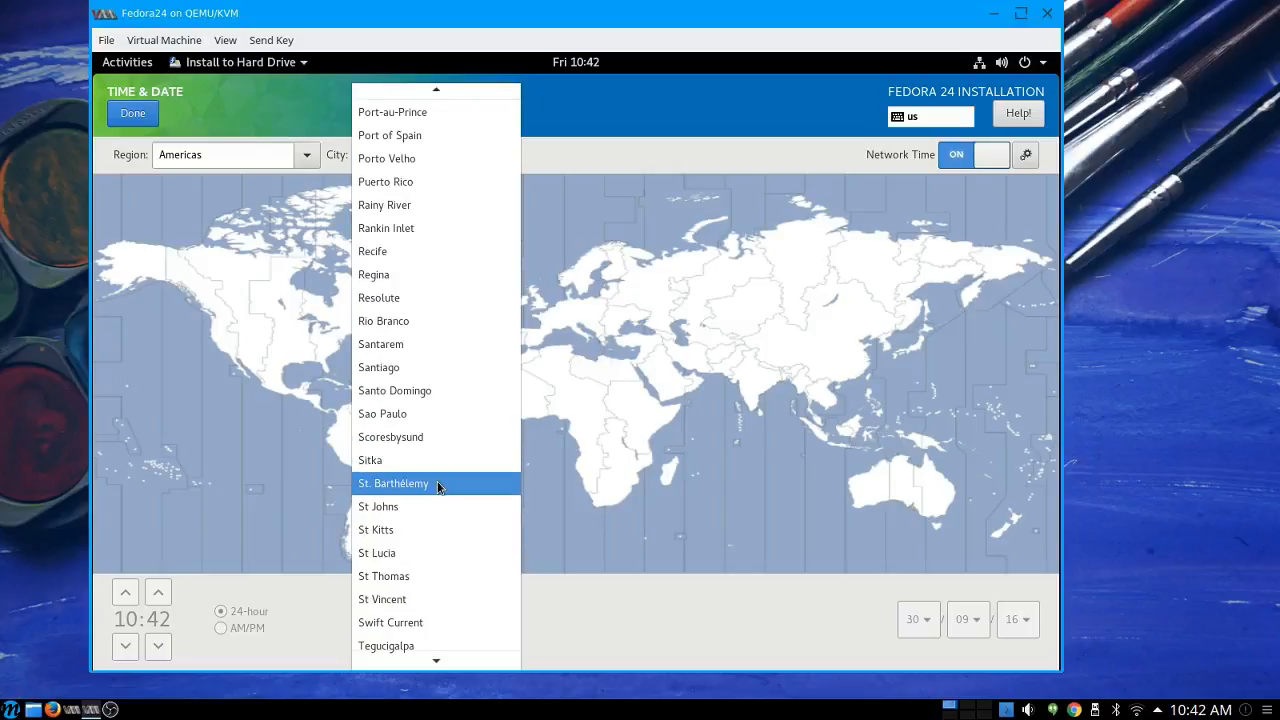
pyautogui.scroll(-1, 437, 481)
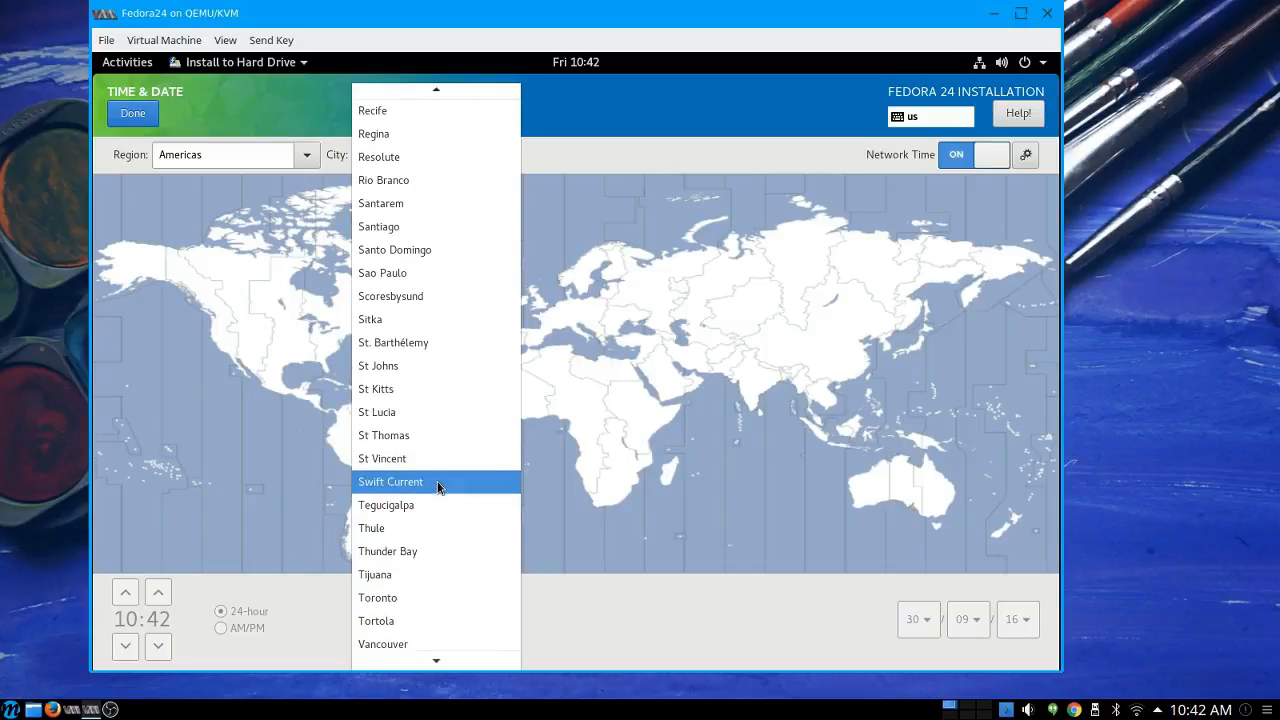
pyautogui.click(413, 597)
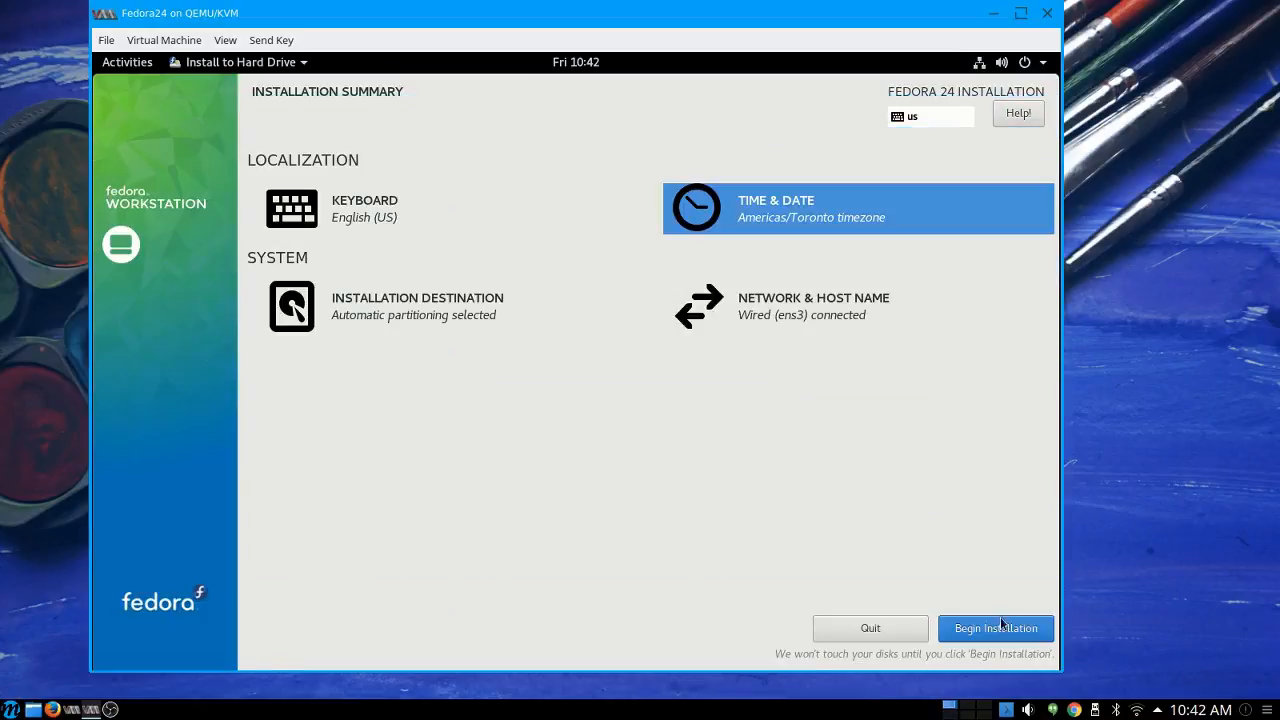
pyautogui.click(1002, 626)
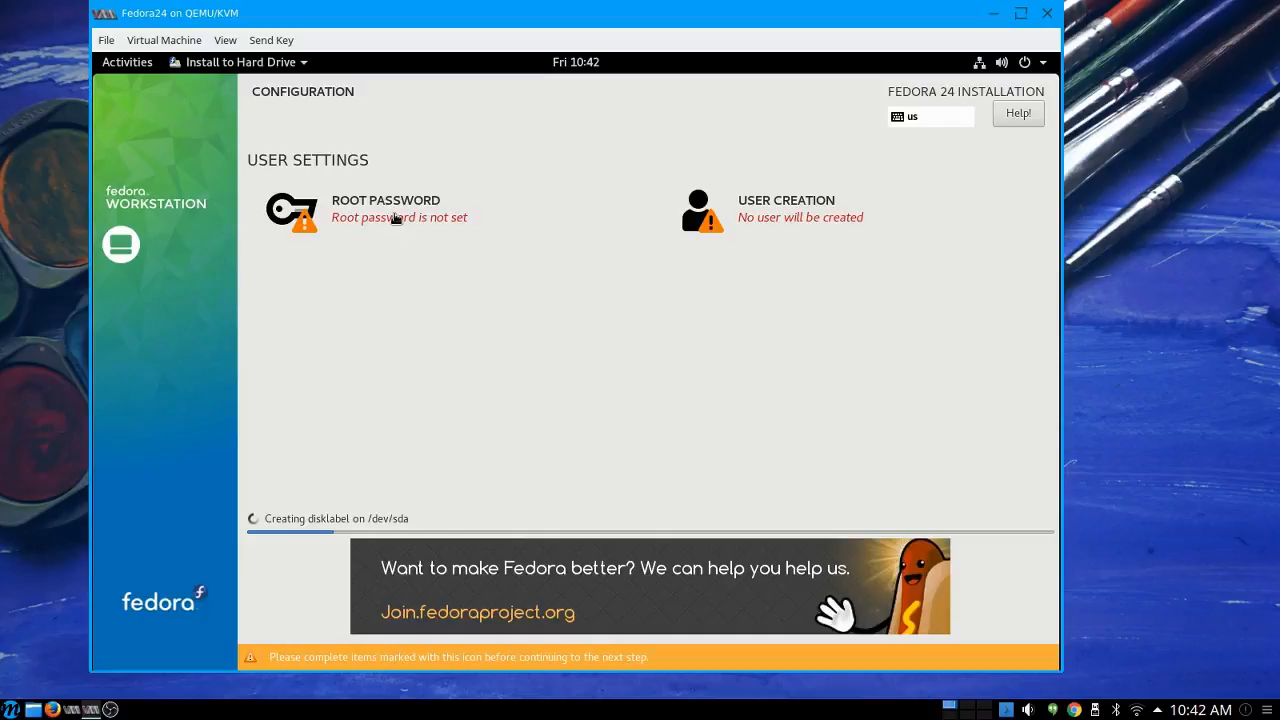
# Set and confirm the root password for the Fedora 24 installation.
pyautogui.click(395, 217)
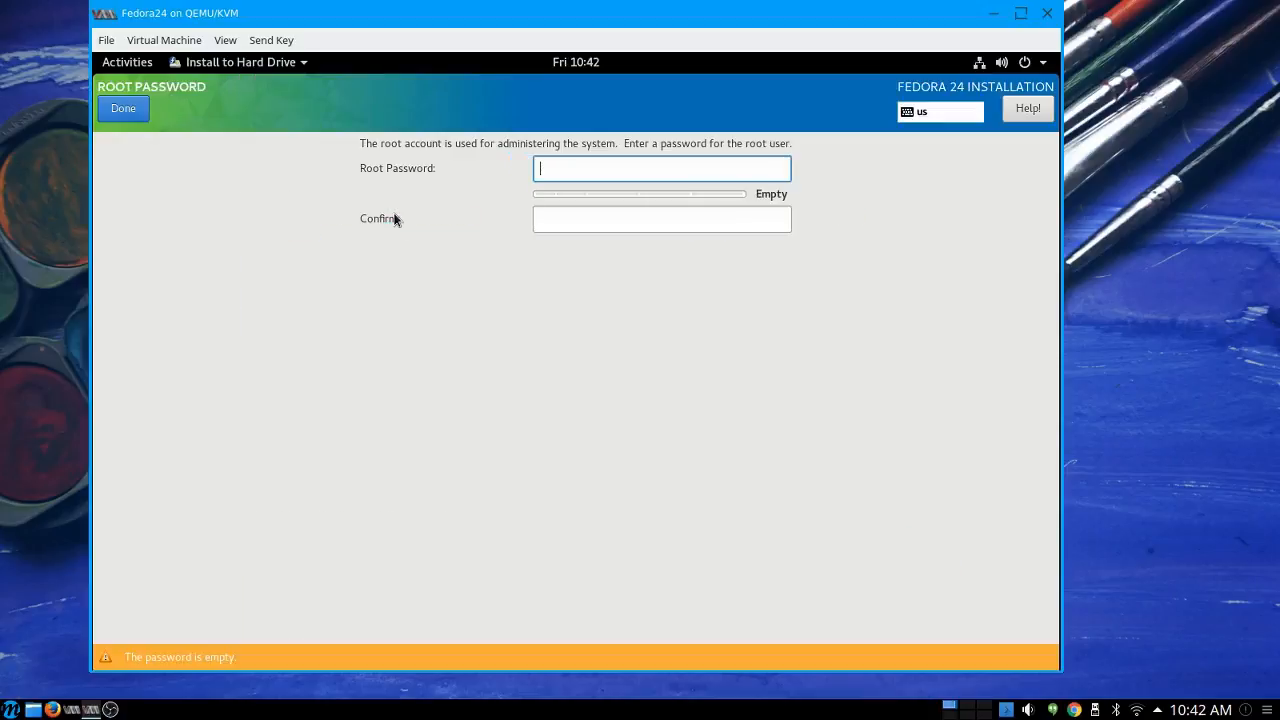
pyautogui.write('•••••••••')
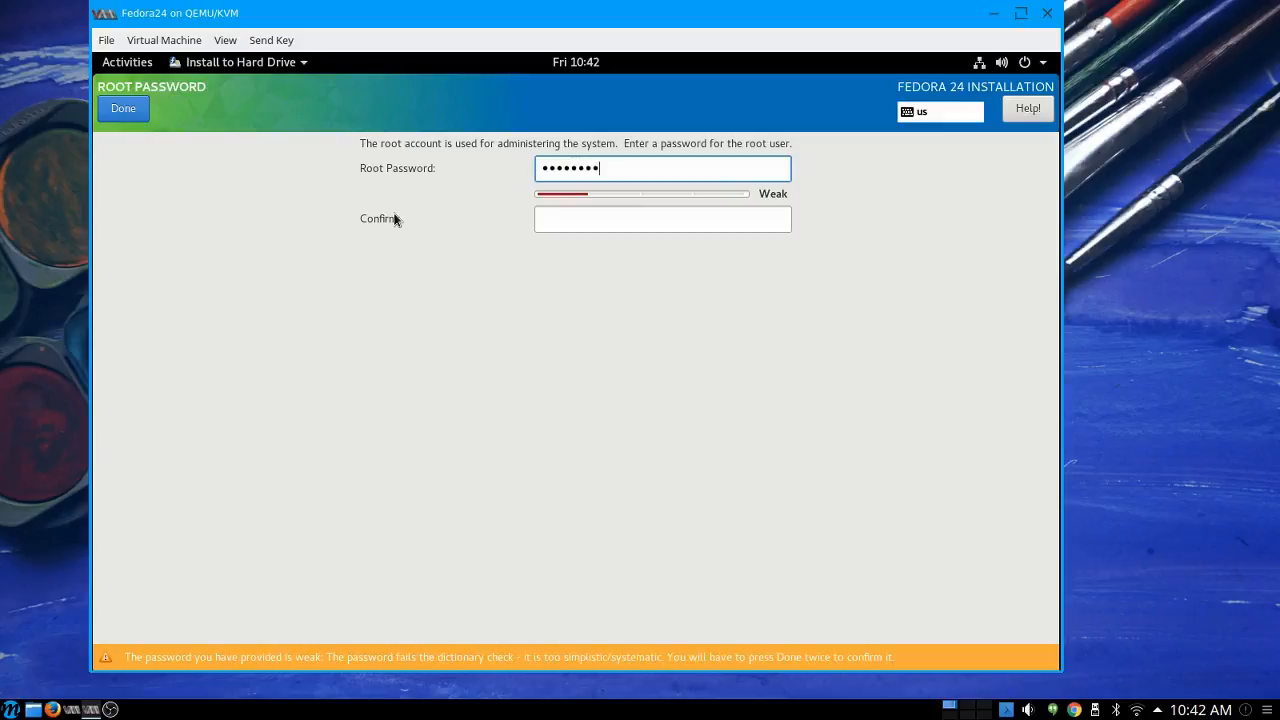
pyautogui.write('•')
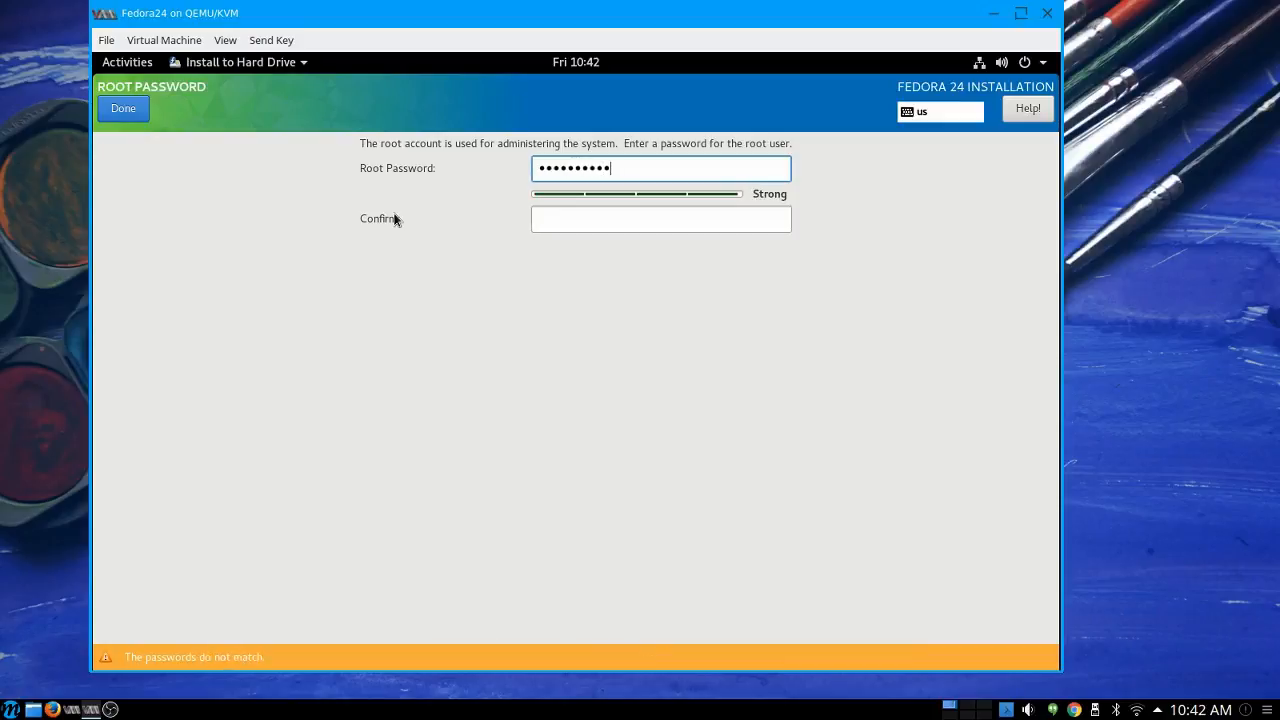
pyautogui.click(578, 227)
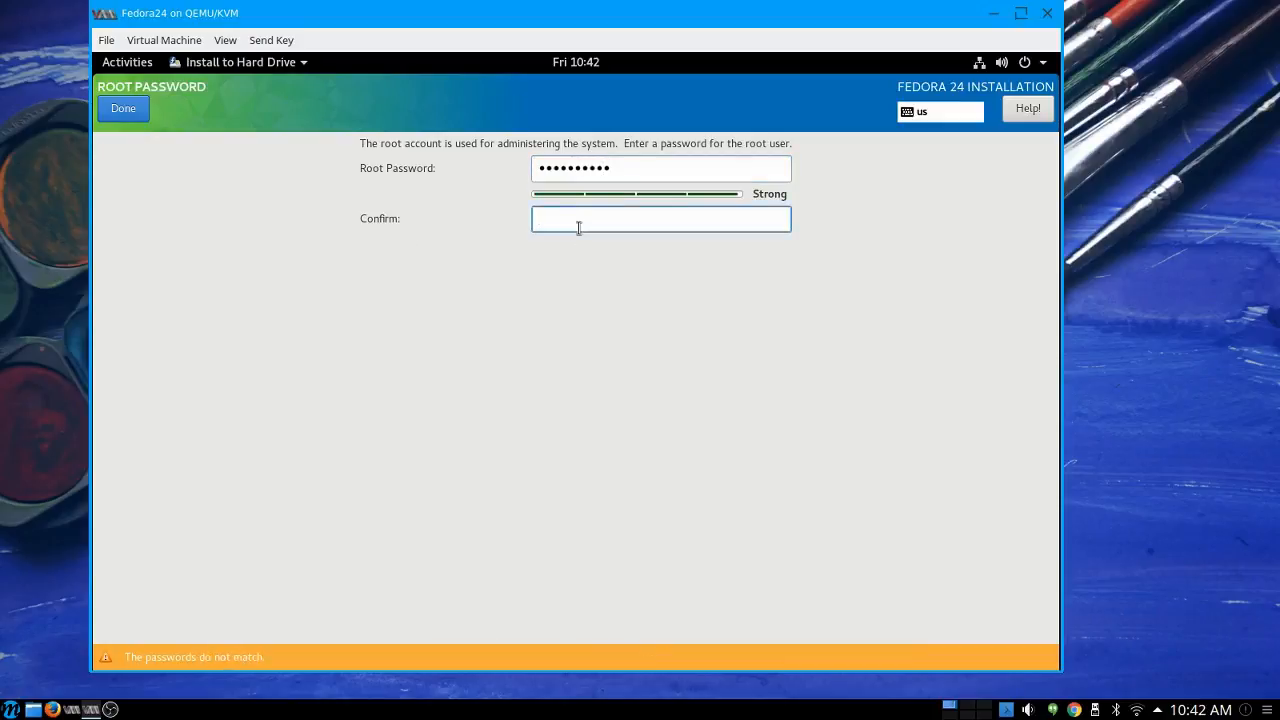
pyautogui.write('••••••••••')
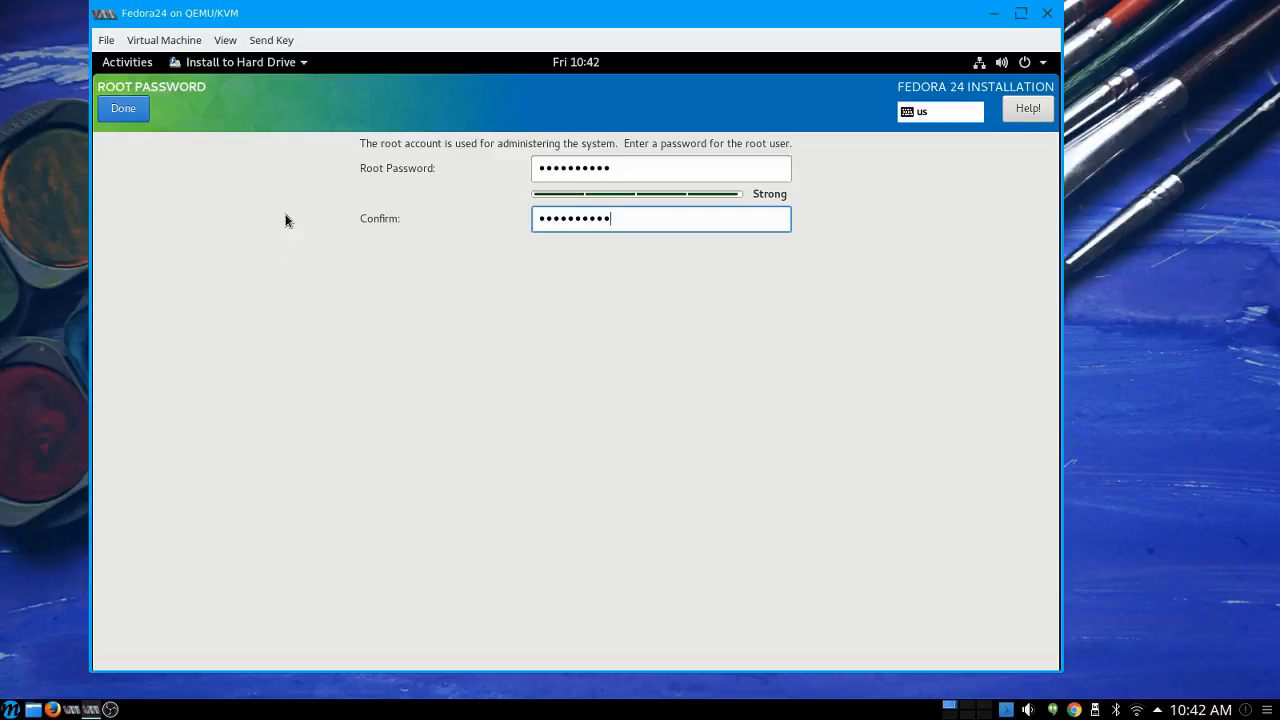
pyautogui.click(126, 111)
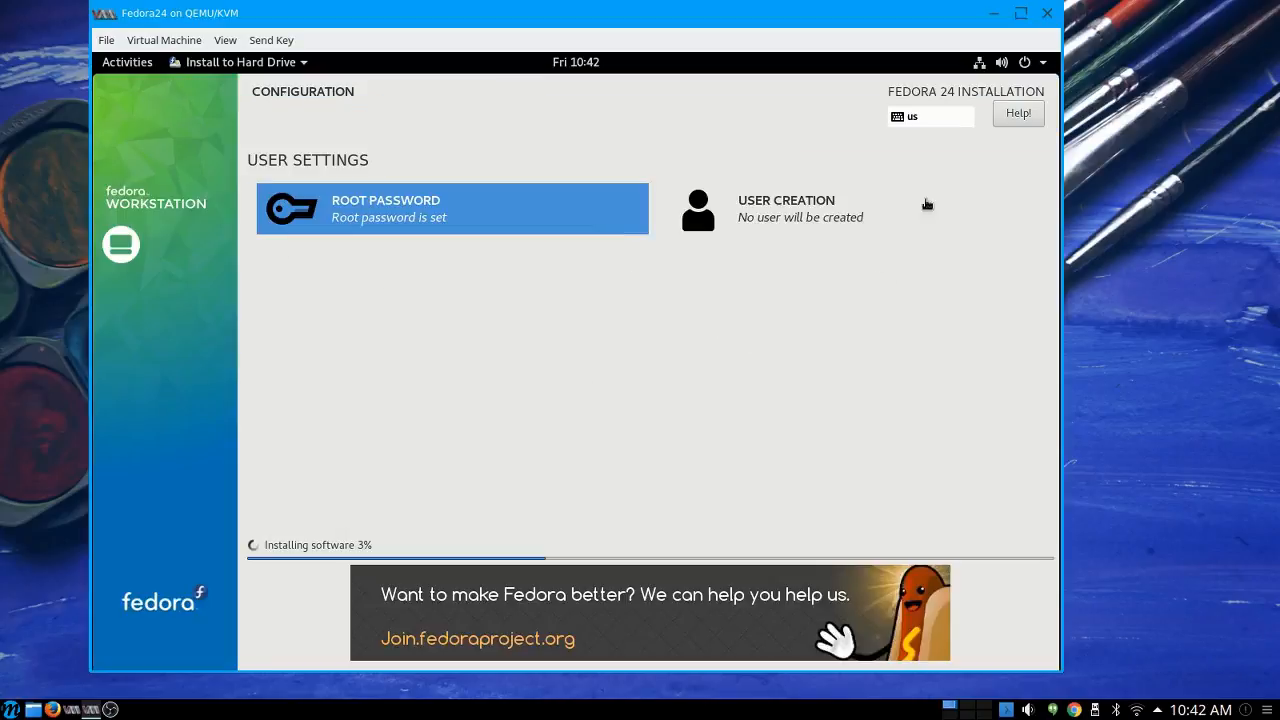
# Create a password-protected user account, entering the user's full name and the account password with its confirmation.
pyautogui.click(780, 217)
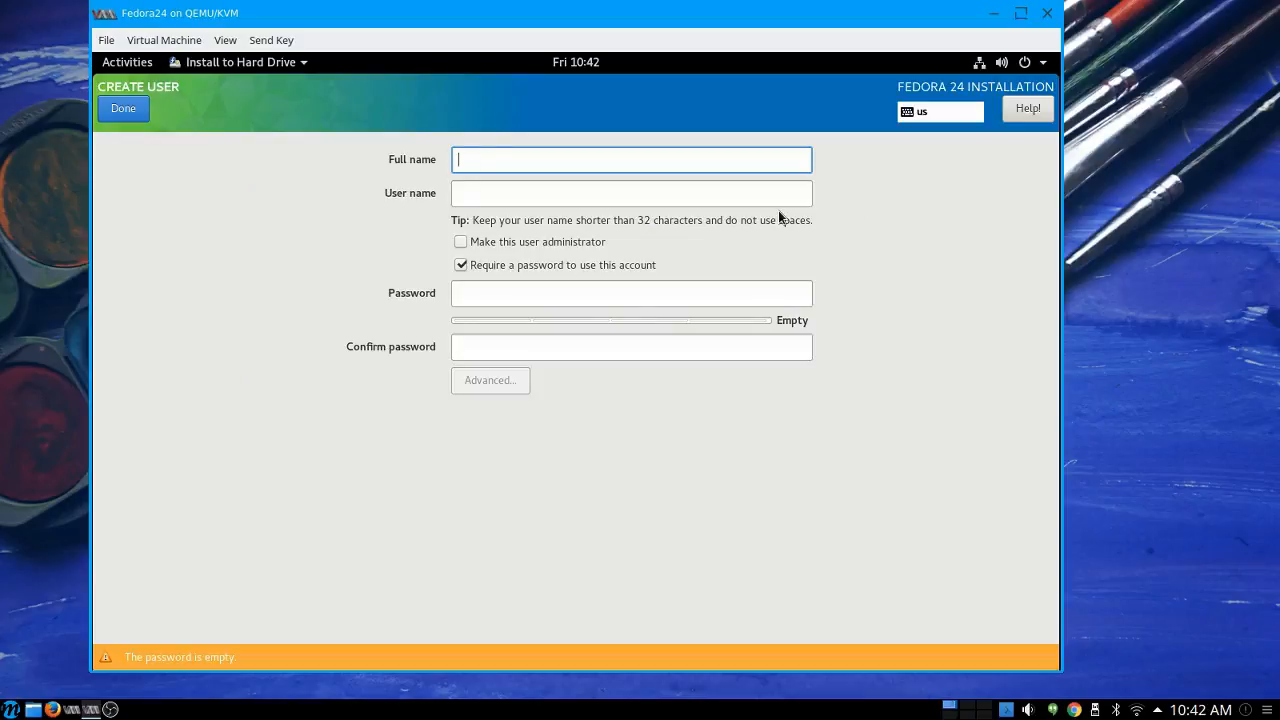
pyautogui.write('Marcel ')
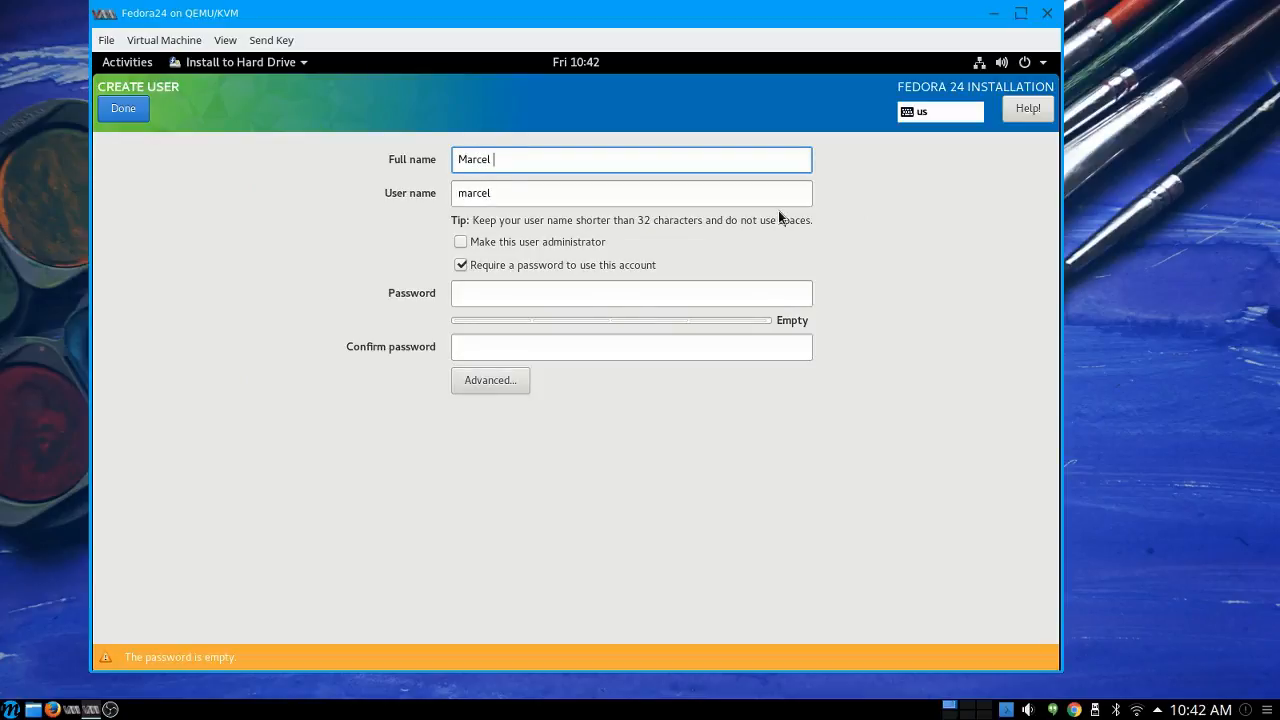
pyautogui.write('Gagne')
pyautogui.click(508, 296)
pyautogui.write('••••••••')
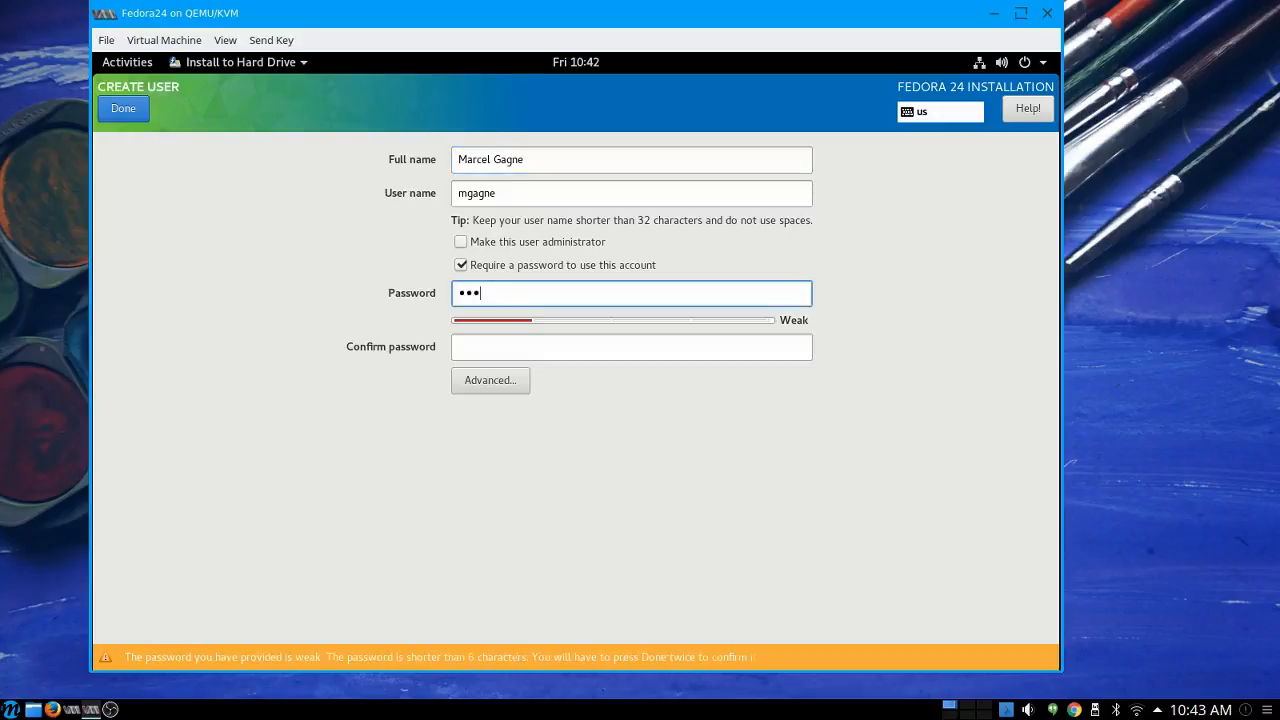
pyautogui.write('••')
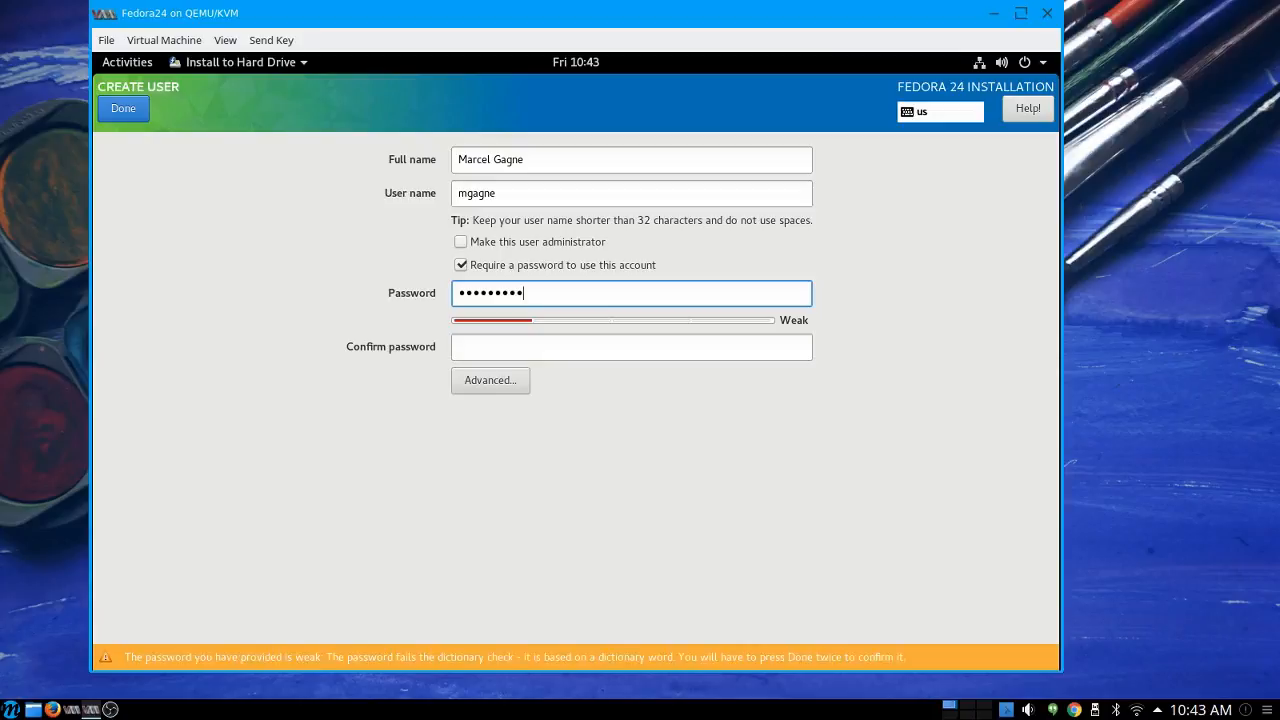
pyautogui.click(593, 340)
pyautogui.write('•••')
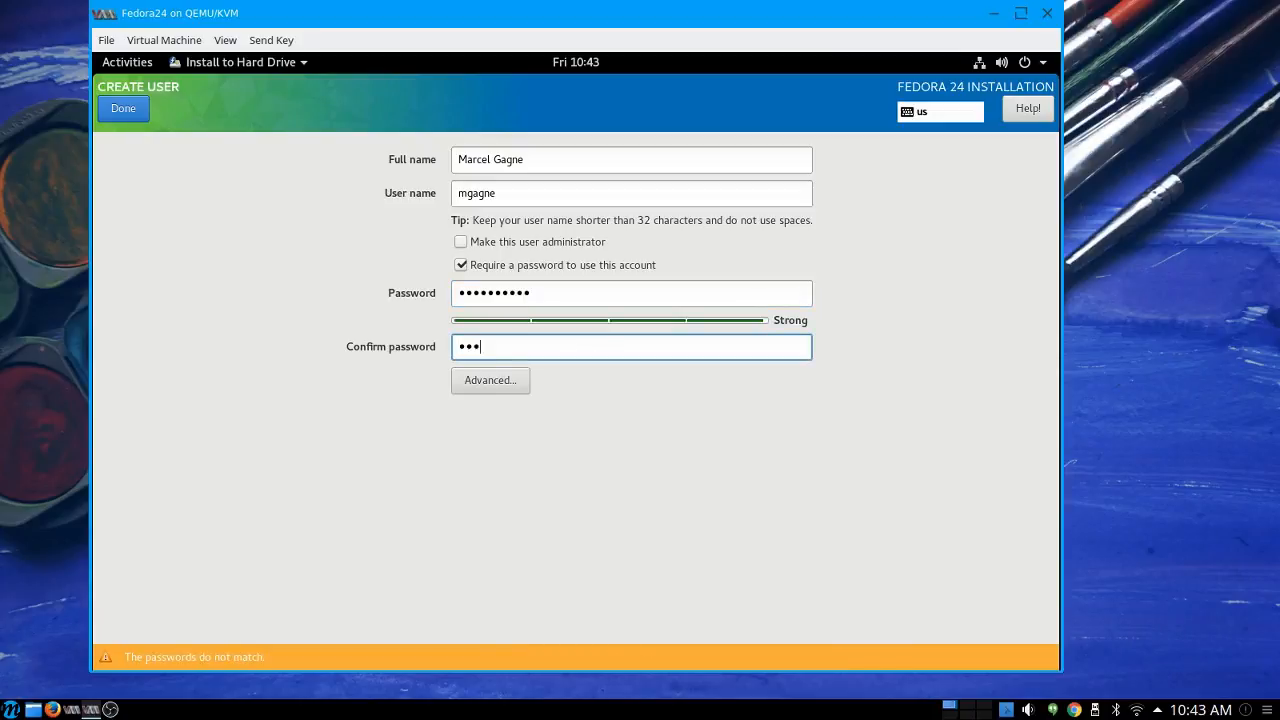
pyautogui.write('•••••••')
pyautogui.click(130, 107)
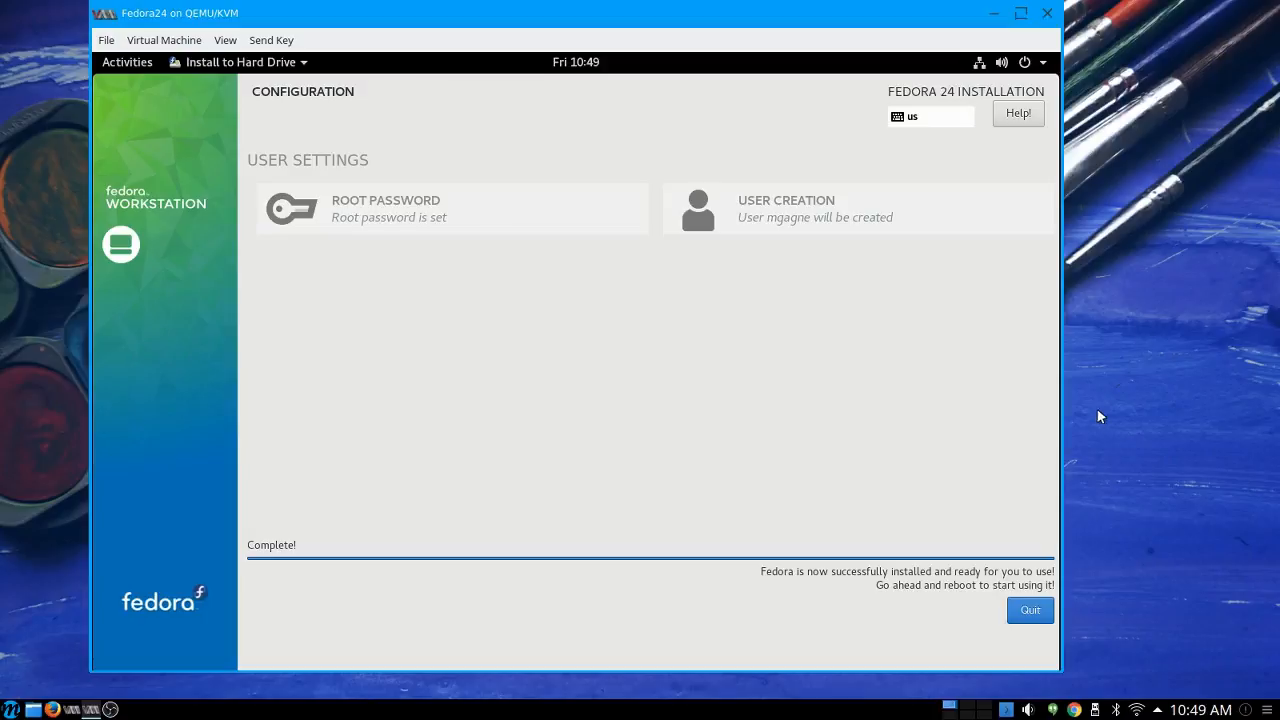
# Quit the completed installer and restart the virtual machine into the installed Fedora system.
pyautogui.click(1028, 611)
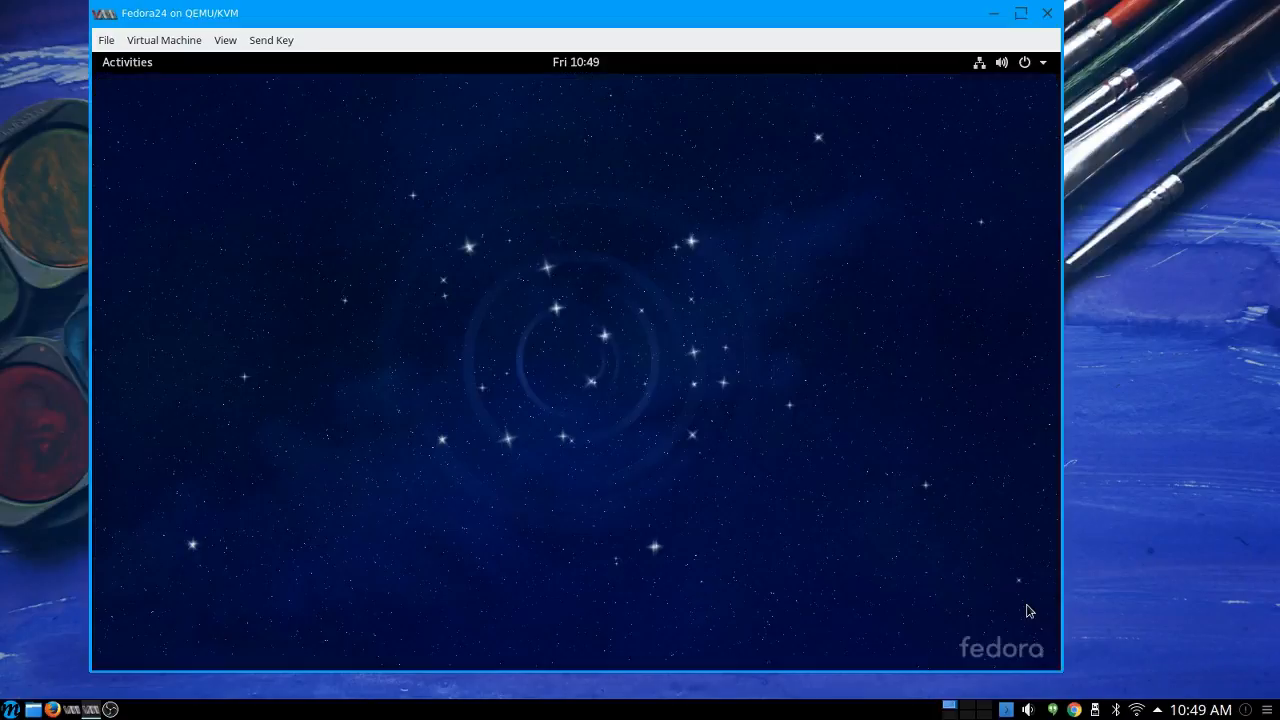
pyautogui.click(1024, 64)
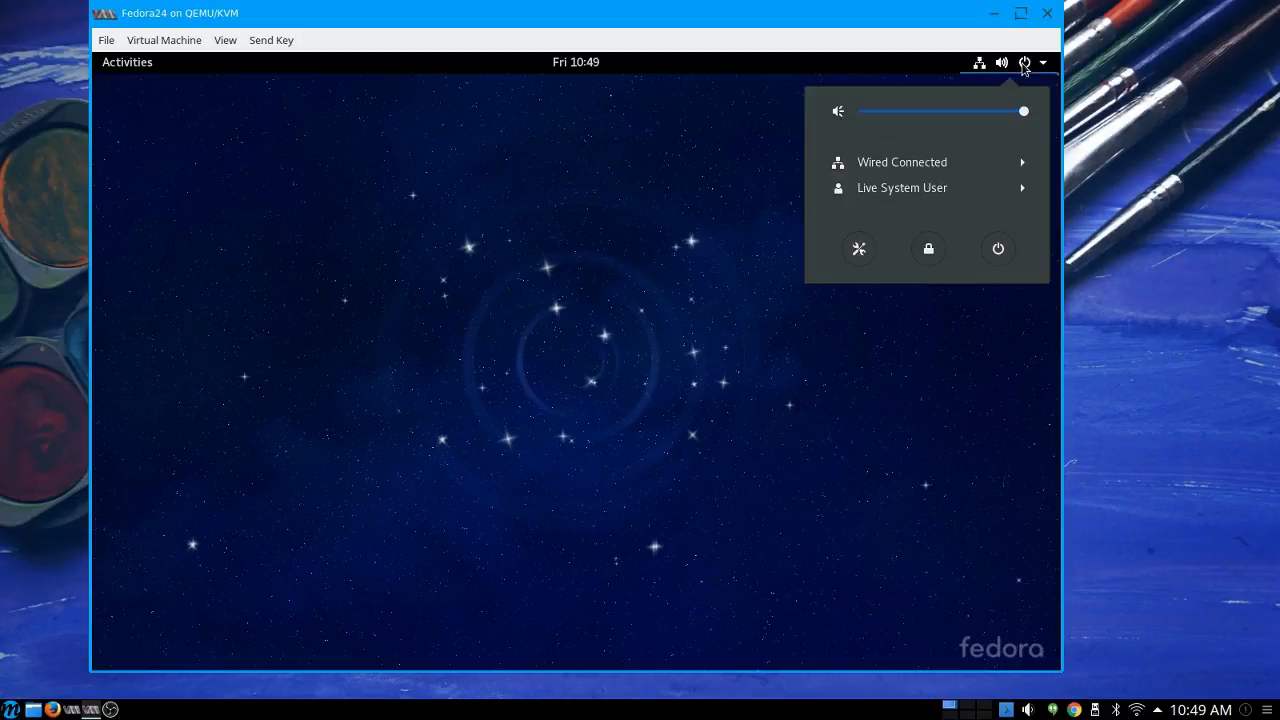
pyautogui.click(998, 250)
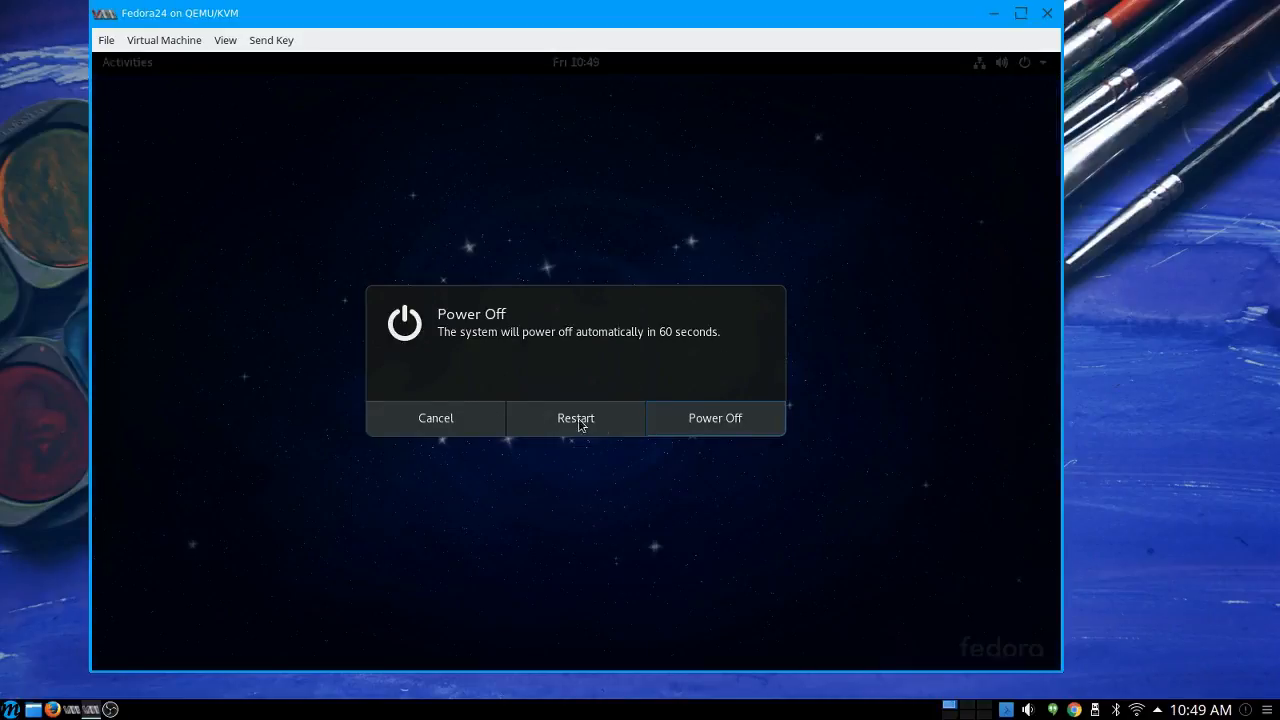
pyautogui.click(586, 420)
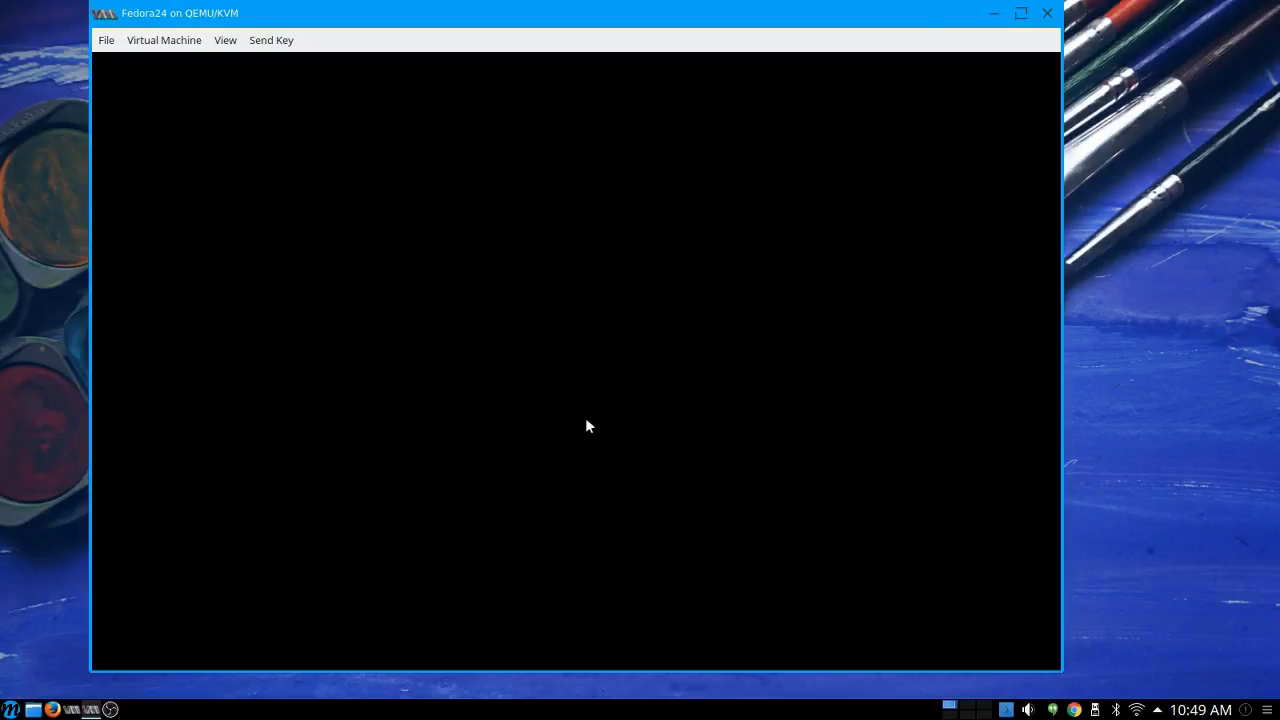
pyautogui.press('Return')
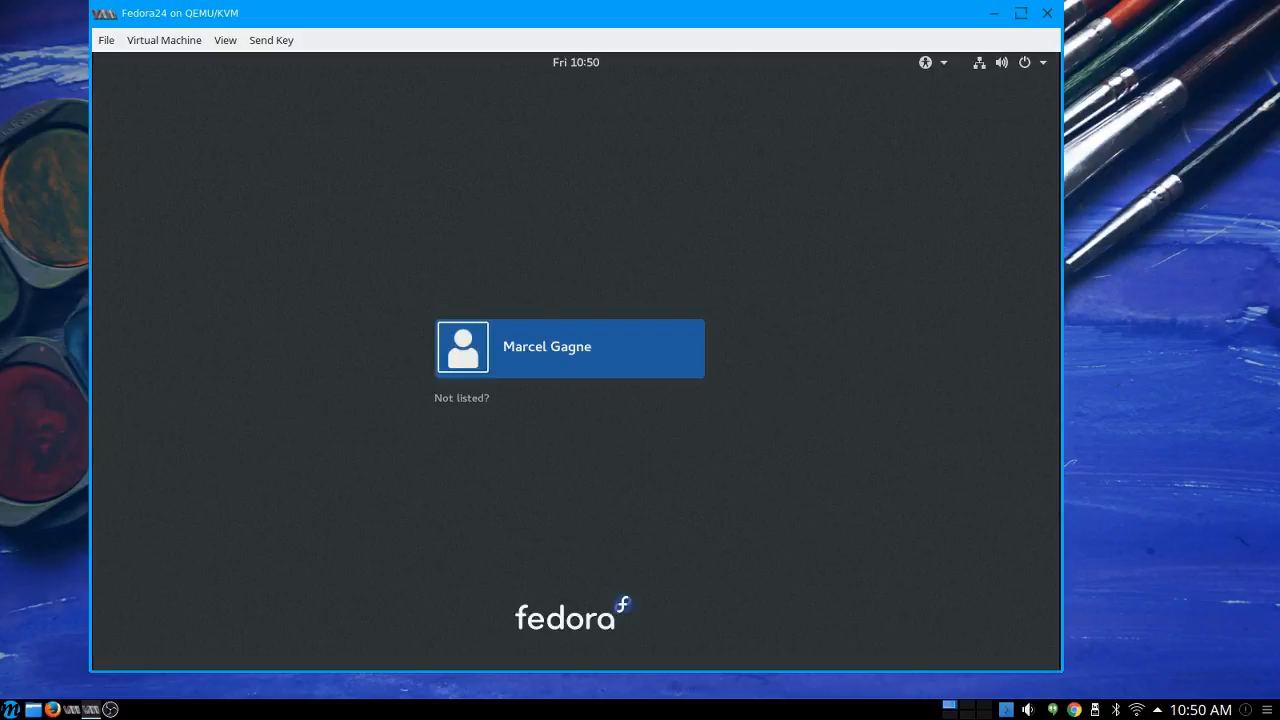
# Sign in to the newly created user account with its account password.
pyautogui.click(604, 340)
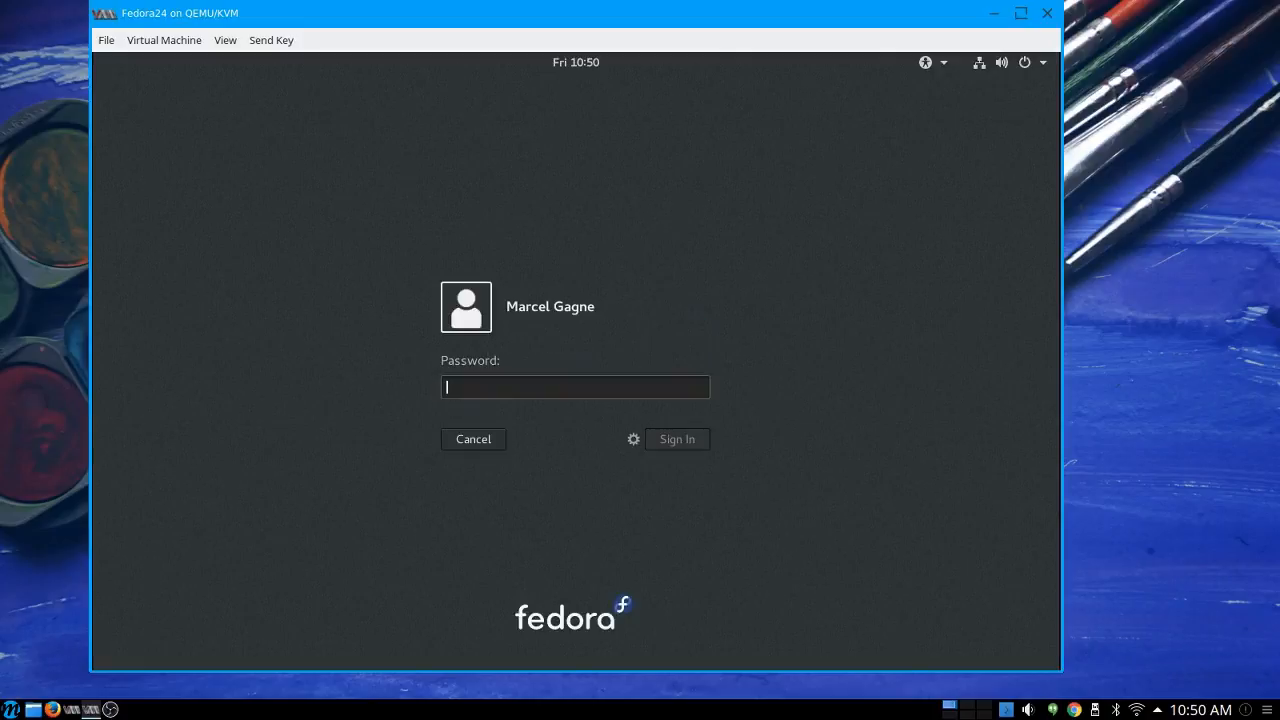
pyautogui.write('*******')
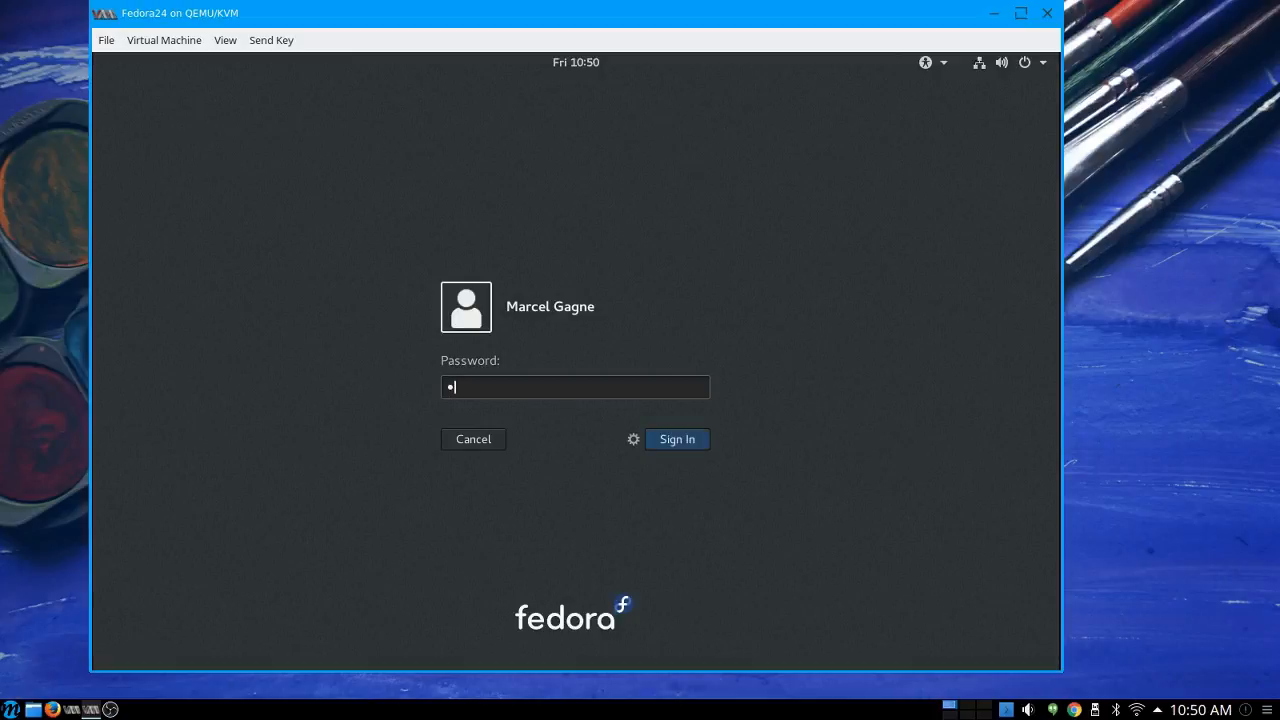
pyautogui.write('***')
pyautogui.press('Return')
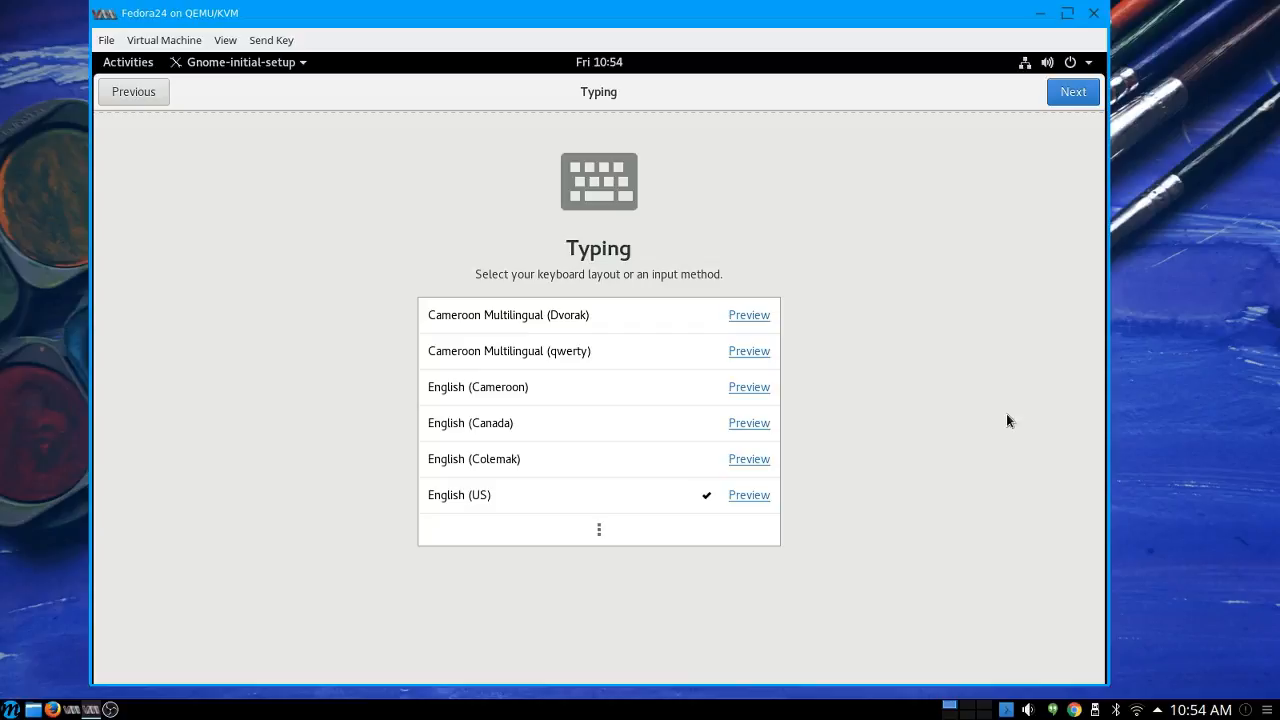
# Finish the initial setup with the English (US) keyboard layout and default privacy settings, skipping the online accounts.
pyautogui.press('Return')
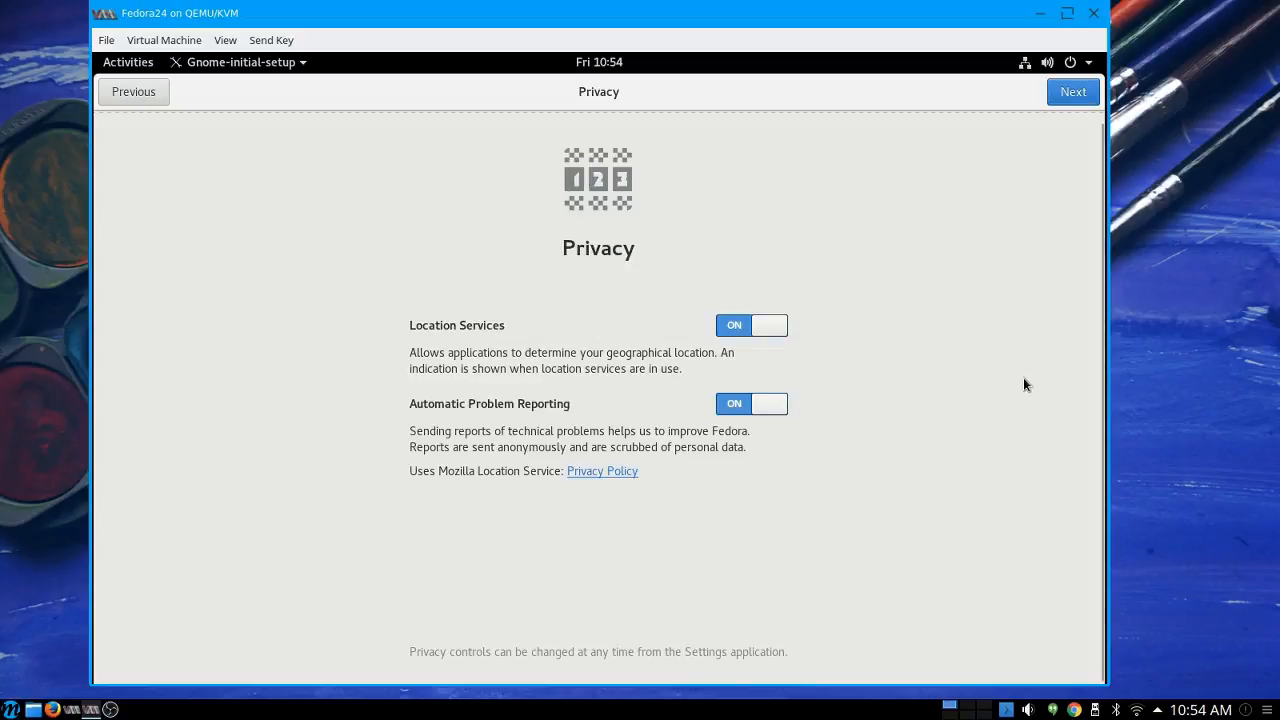
pyautogui.click(1072, 93)
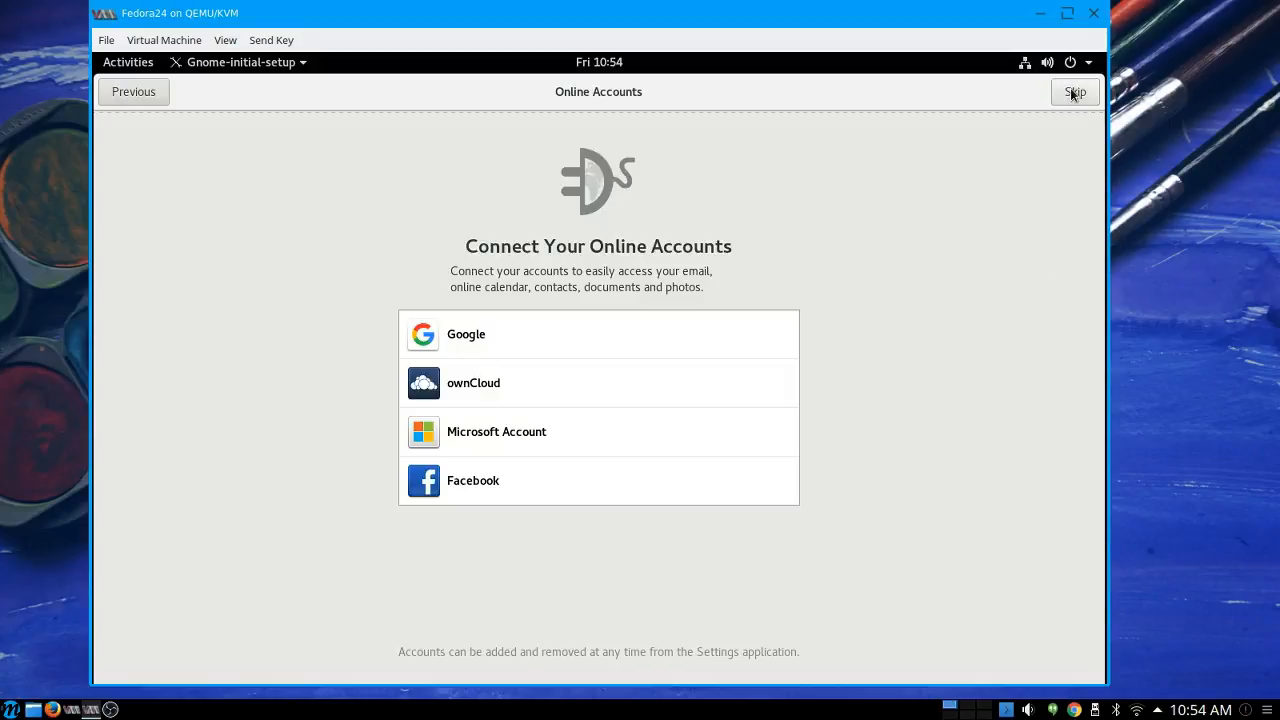
pyautogui.click(1073, 92)
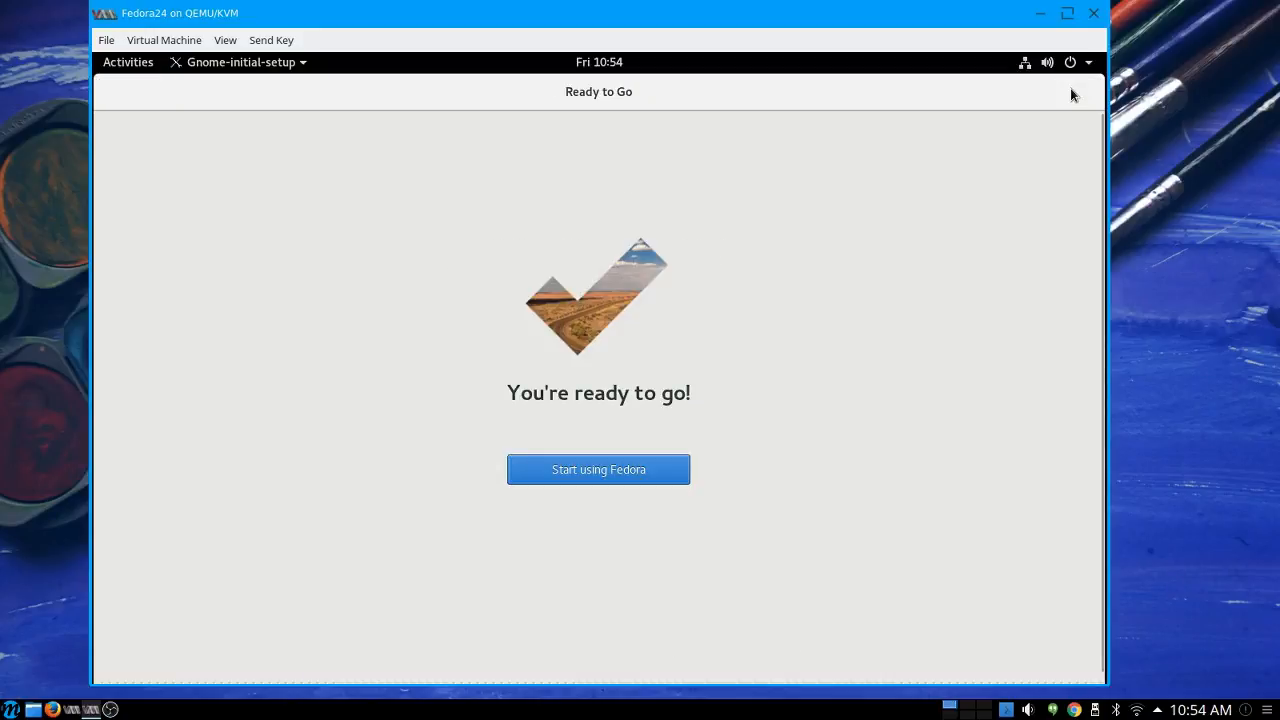
pyautogui.click(614, 474)
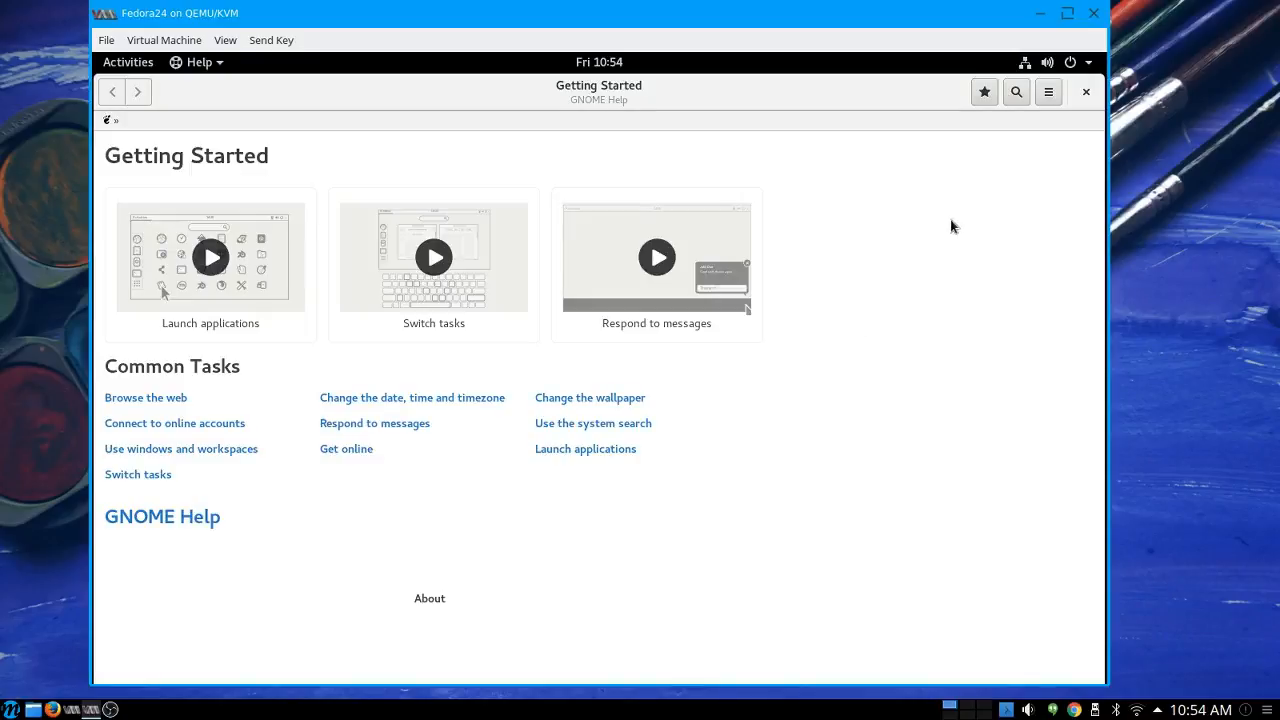
# Close the Getting Started help window and show the grid of installed applications.
pyautogui.click(1086, 92)
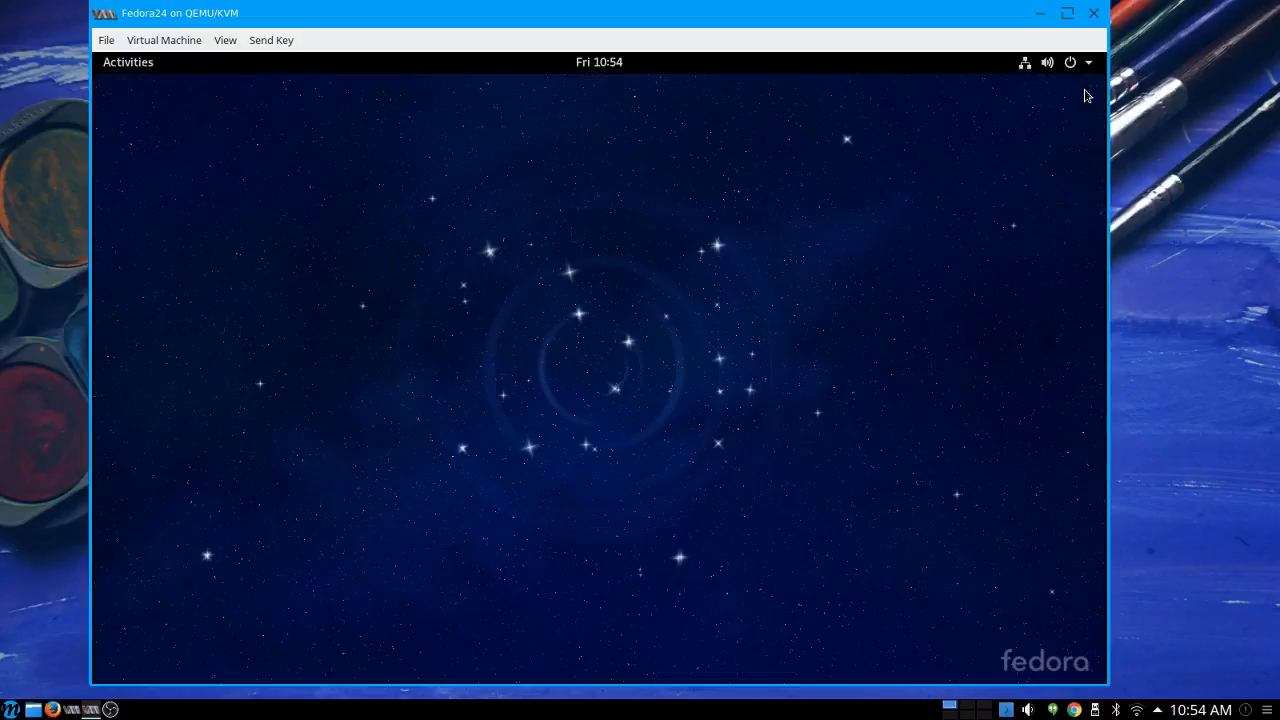
pyautogui.click(136, 66)
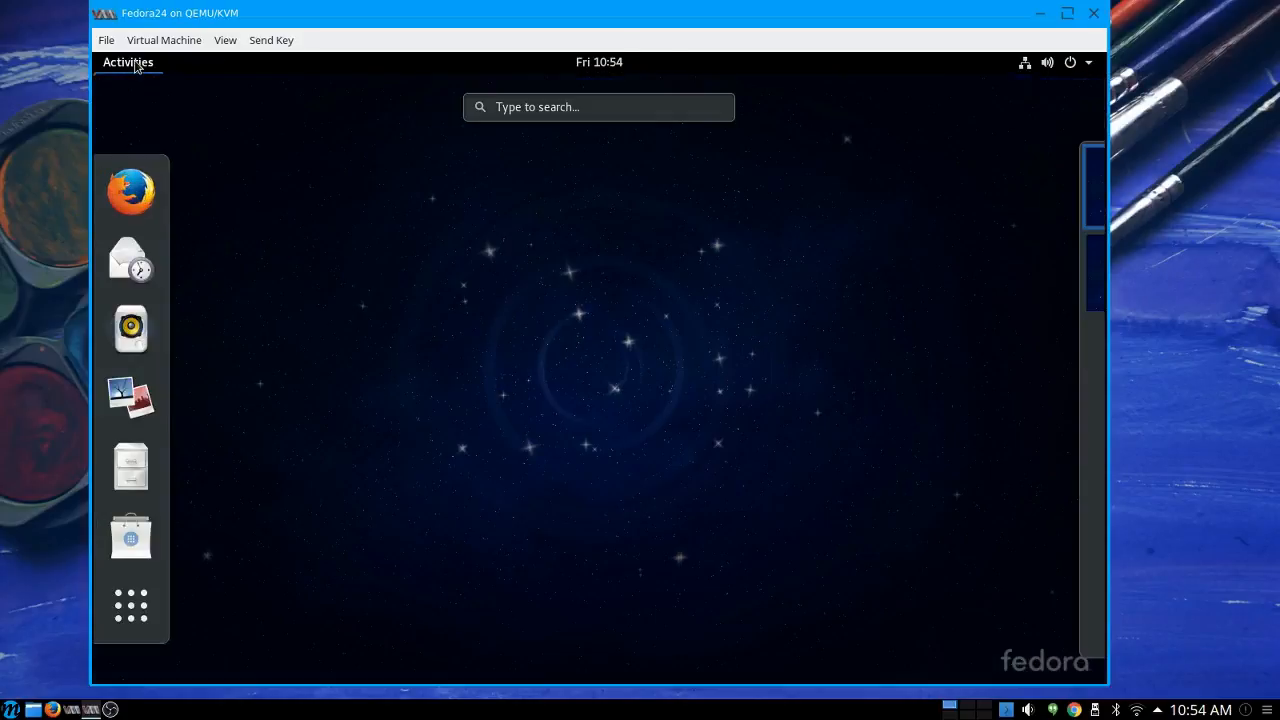
pyautogui.click(129, 609)
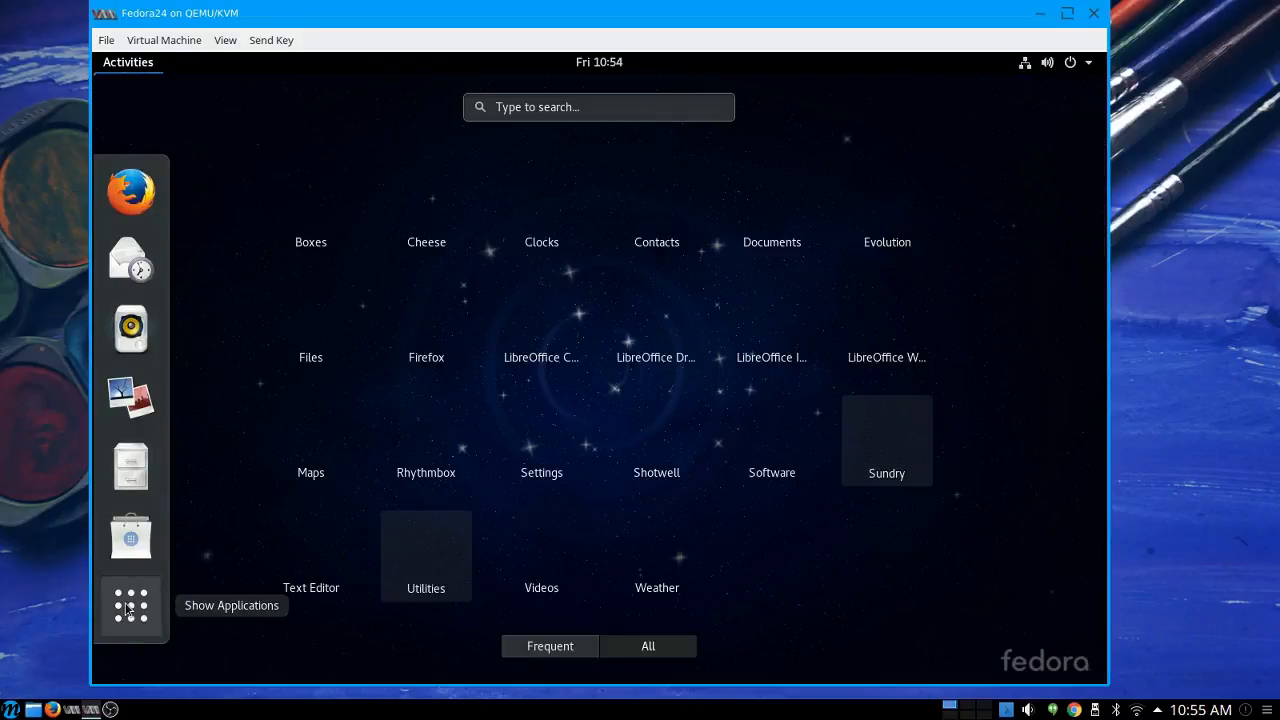